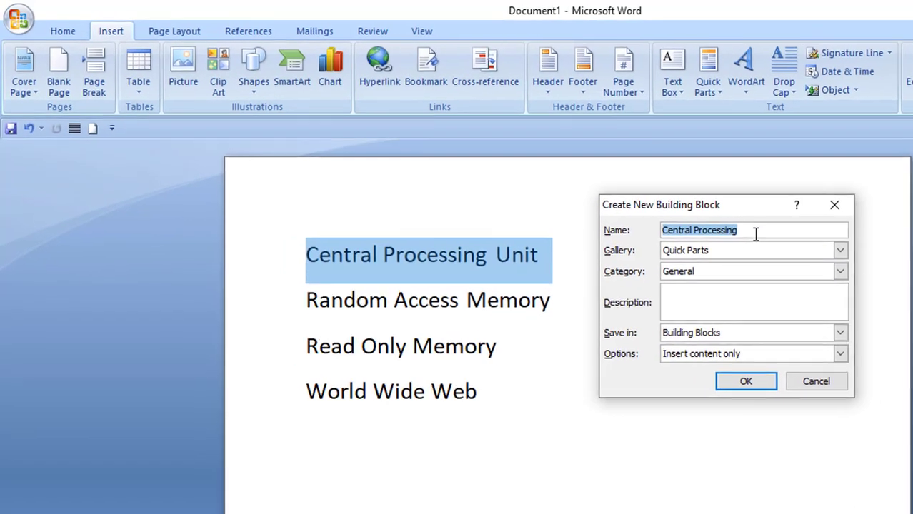
Step: Save the selected "Central Processing Unit" line as a Quick Part named cpu
text(c)
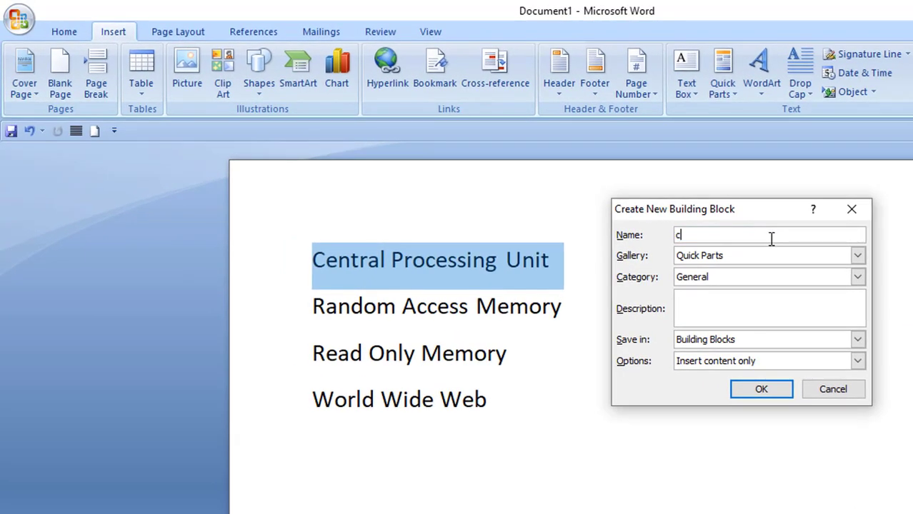
text(pu)
click(757, 387)
Step: Save the "Random Access Memory" line to the Quick Part gallery under the name ram
drag(312, 307, 546, 307)
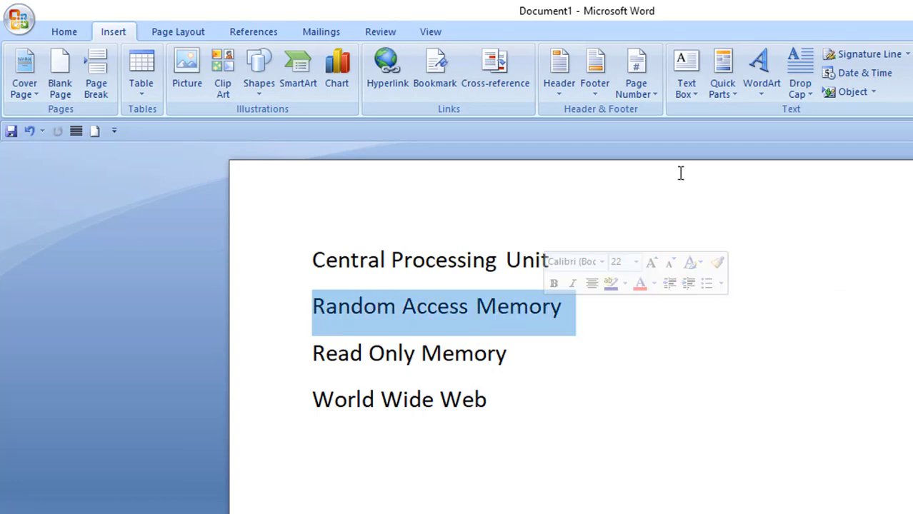
click(731, 95)
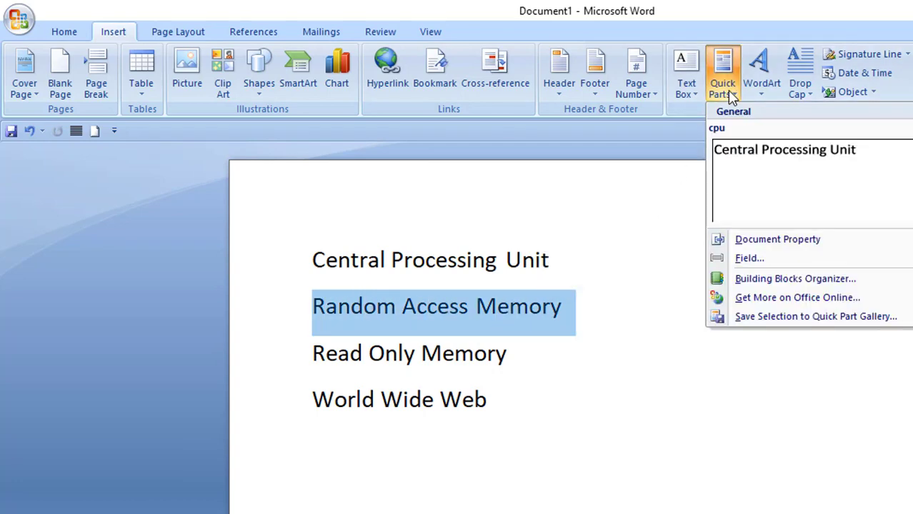
click(785, 318)
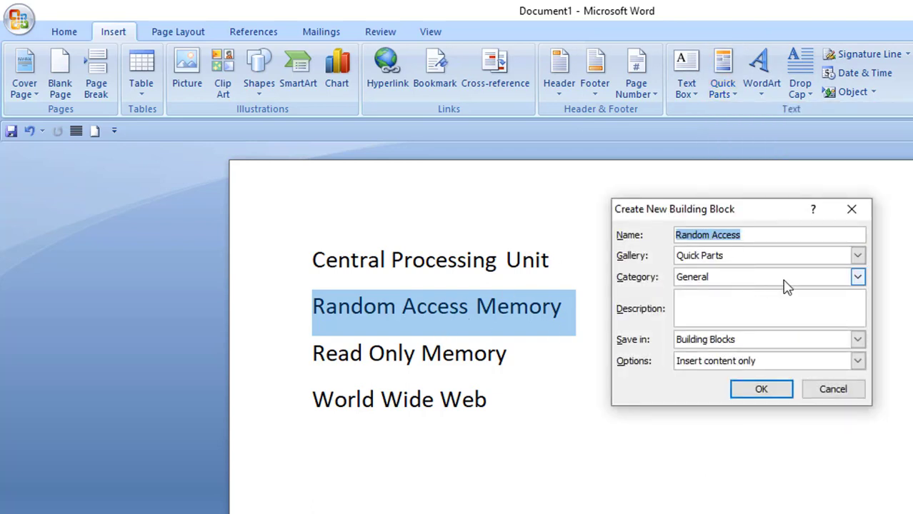
text(ram)
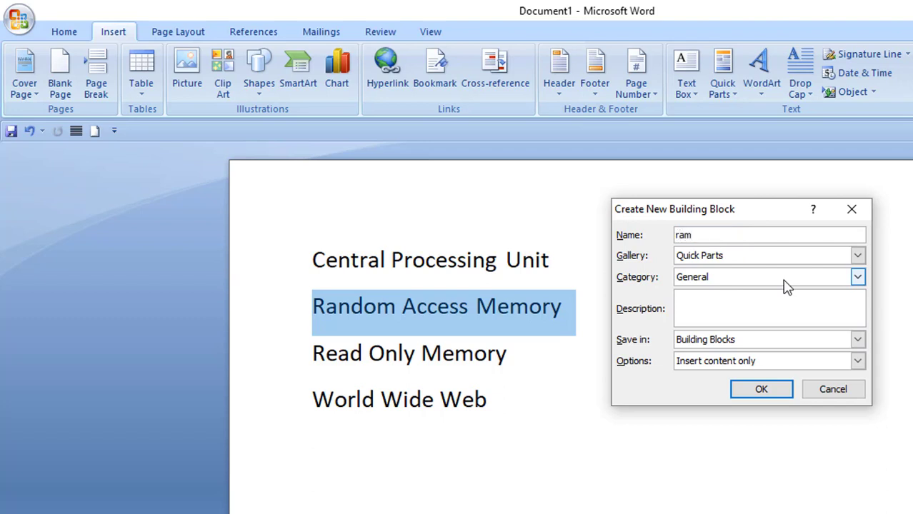
click(775, 395)
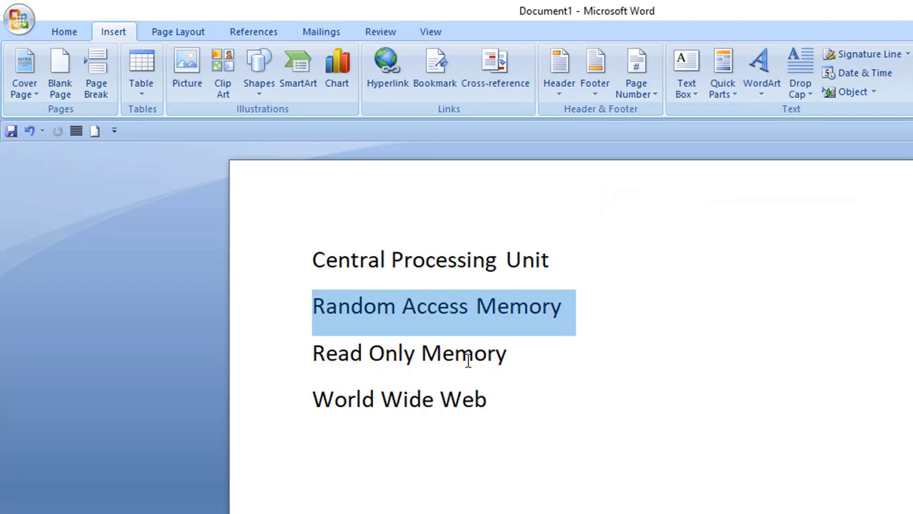
Step: Save the "Read Only Memory" line to the Quick Part gallery under the name rom
drag(510, 357, 313, 353)
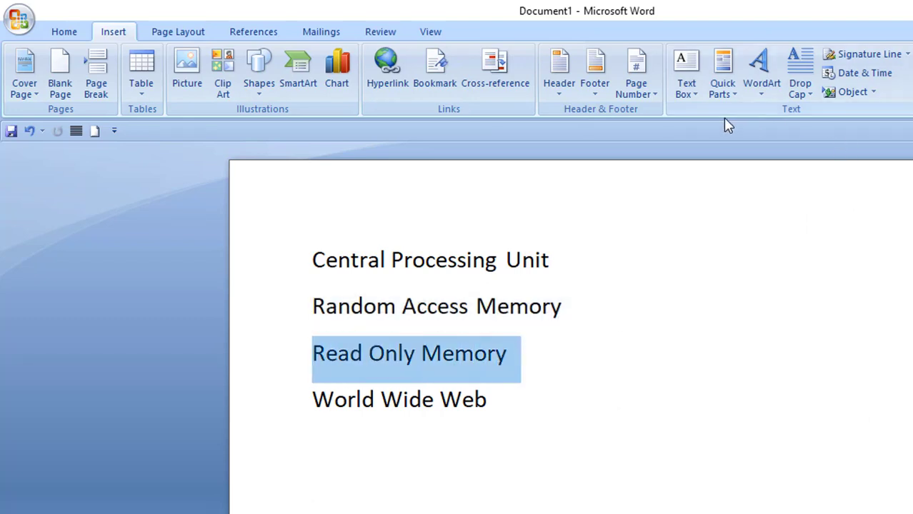
click(733, 95)
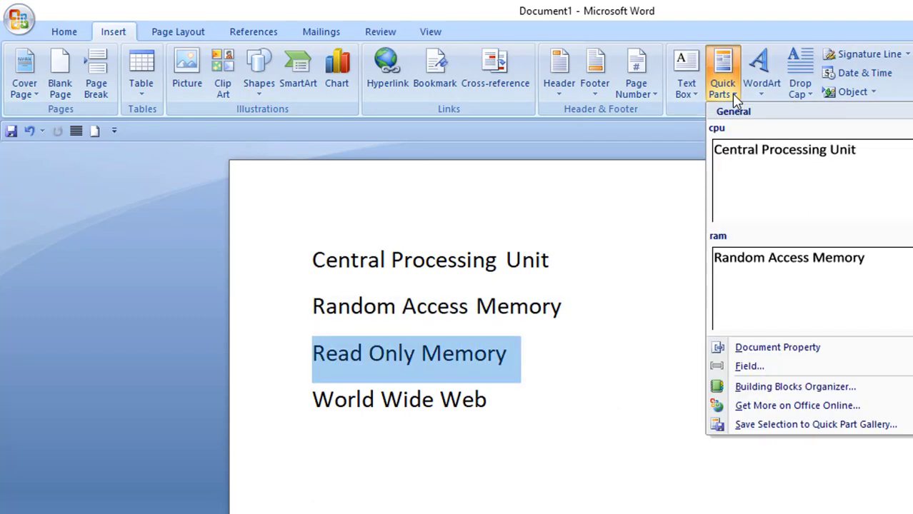
click(764, 424)
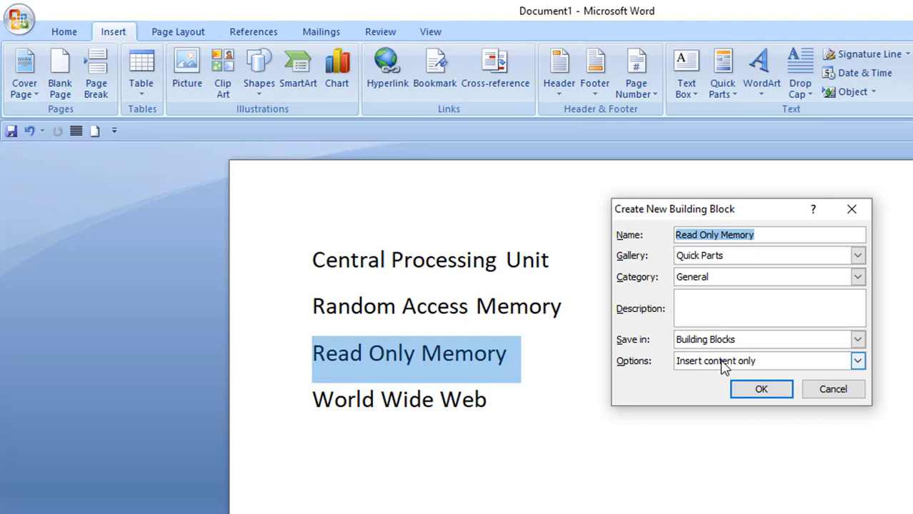
text(rom)
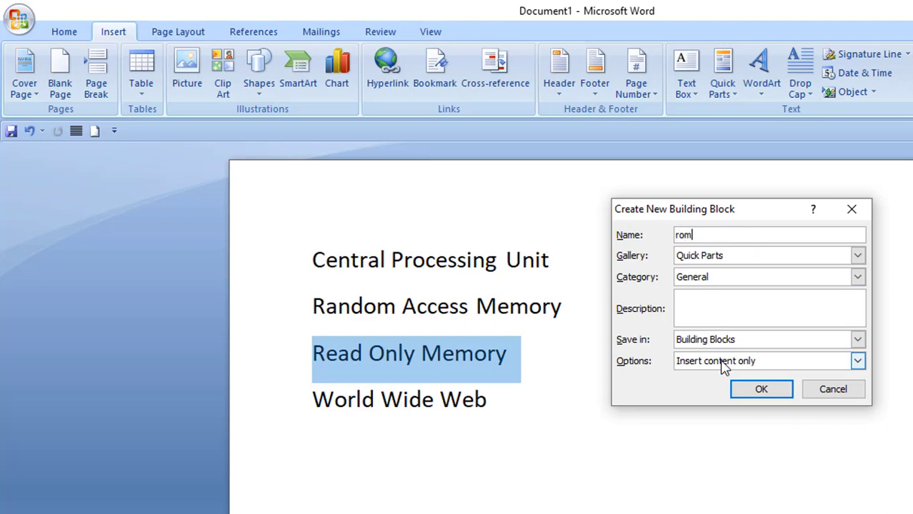
click(757, 388)
drag(489, 400, 340, 398)
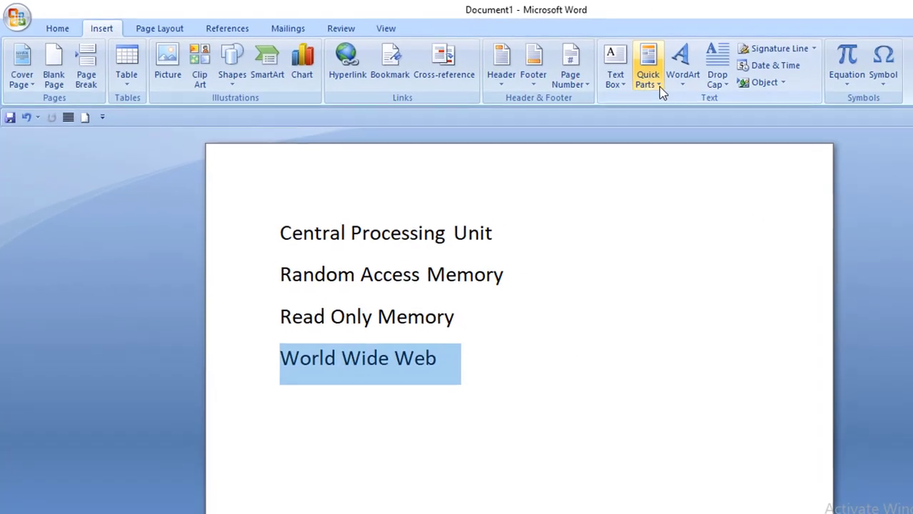
click(637, 82)
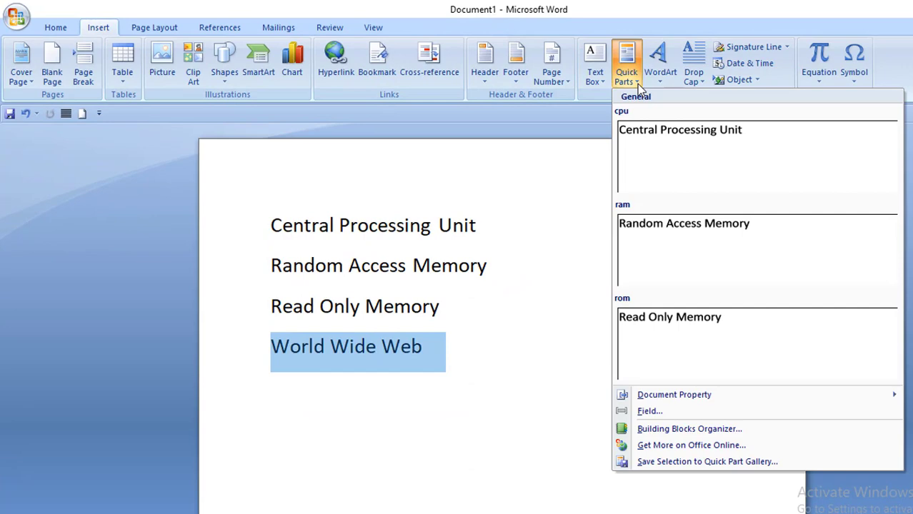
click(721, 462)
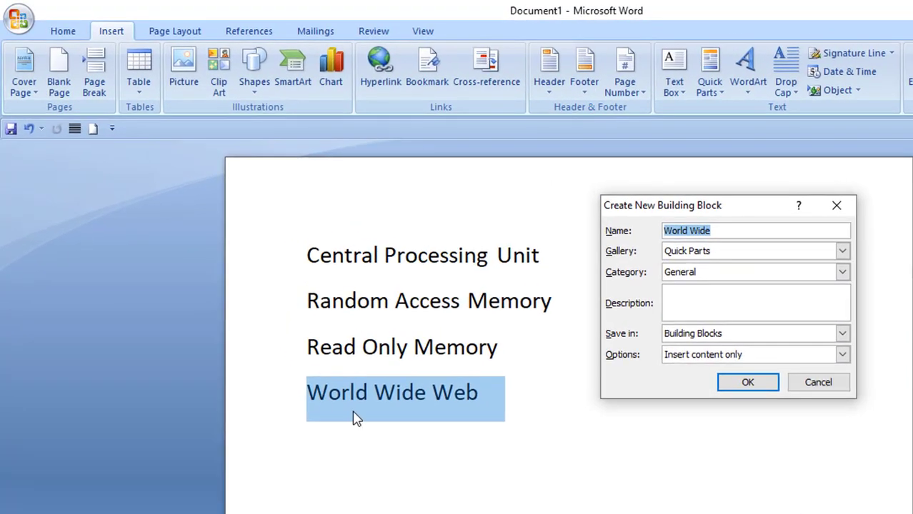
text(www)
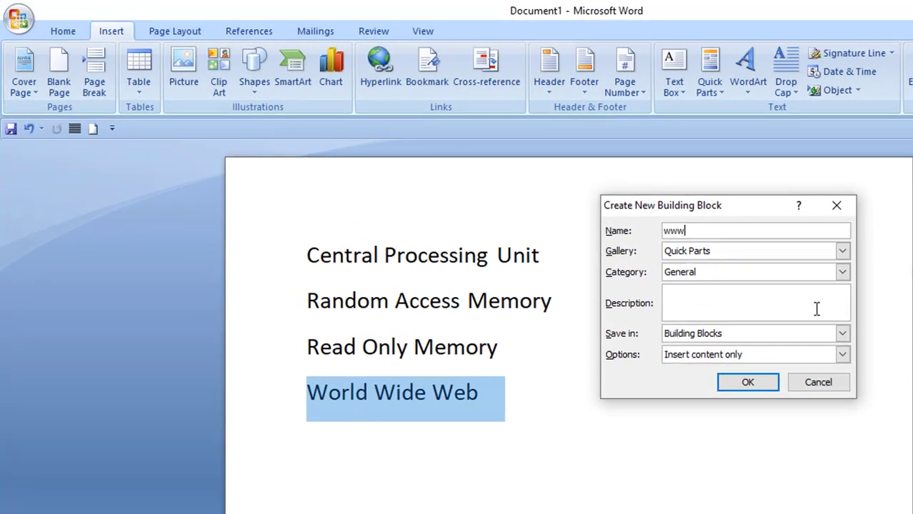
click(748, 382)
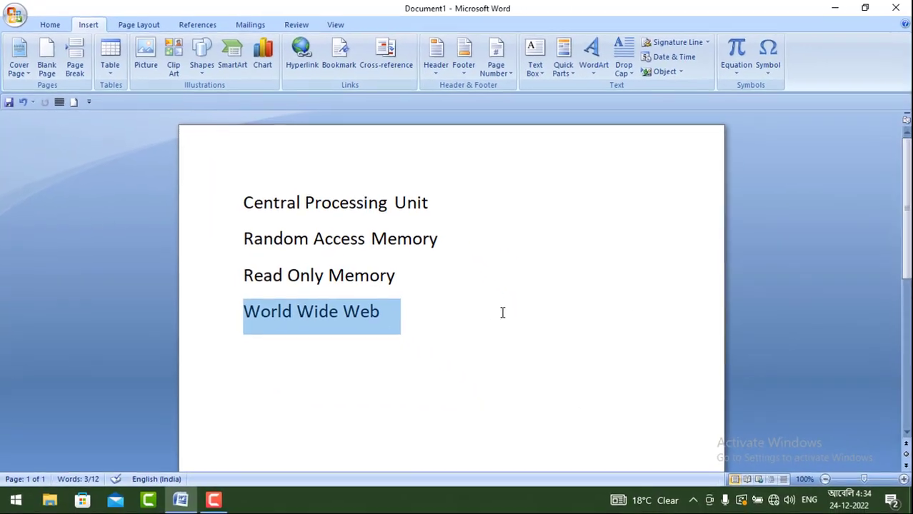
Step: Delete all four lines of text from the document
click(549, 377)
click(299, 250)
shift+click(410, 321)
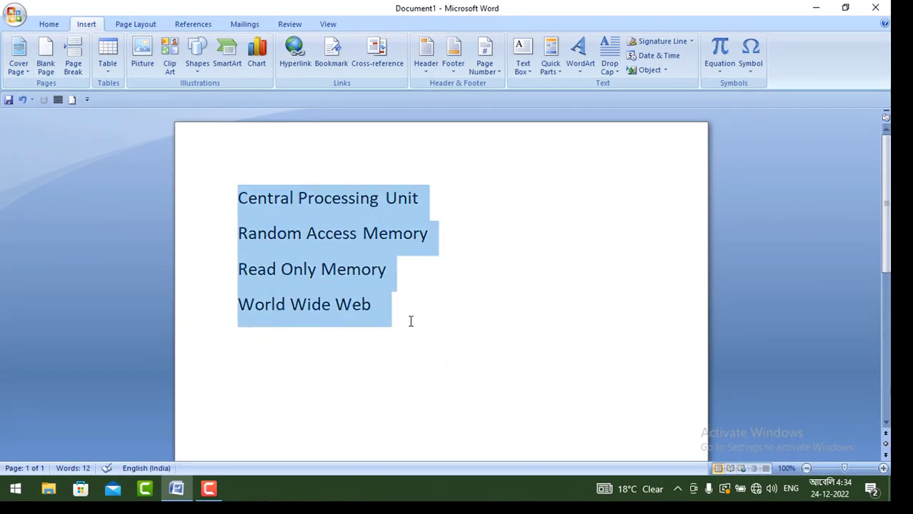
key(Delete)
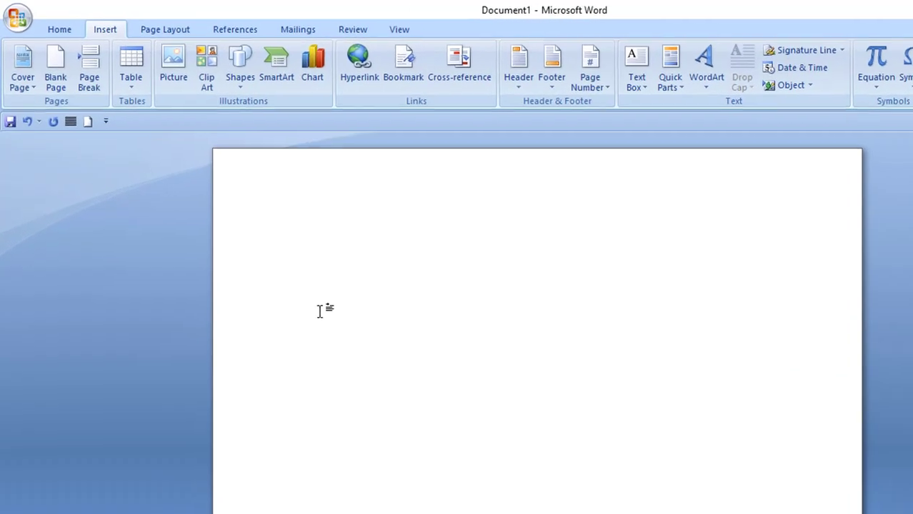
Step: Enter the abbreviation cpu on the blank page and expand it into its saved building block
text(cpu)
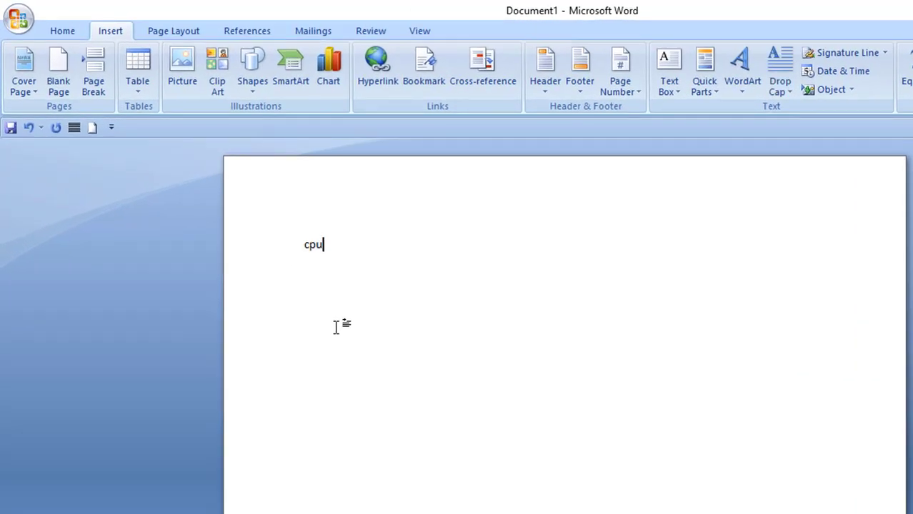
click(313, 246)
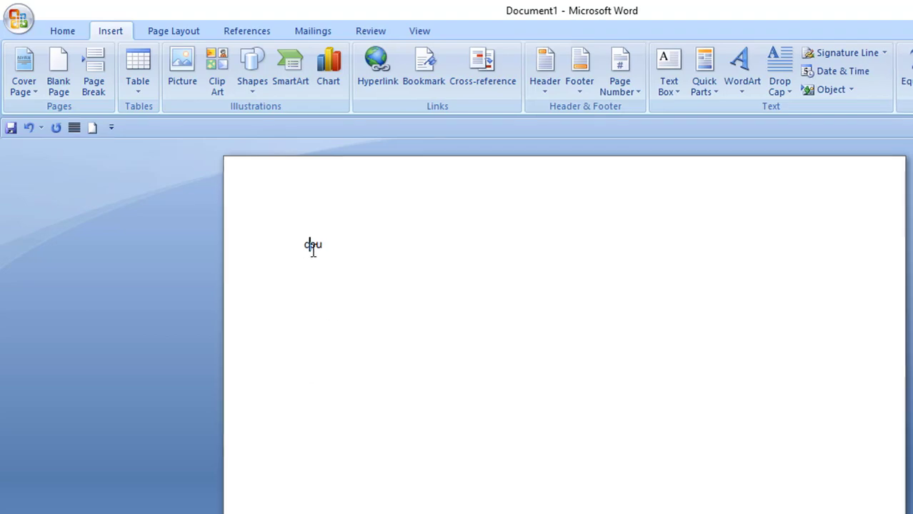
key(F3)
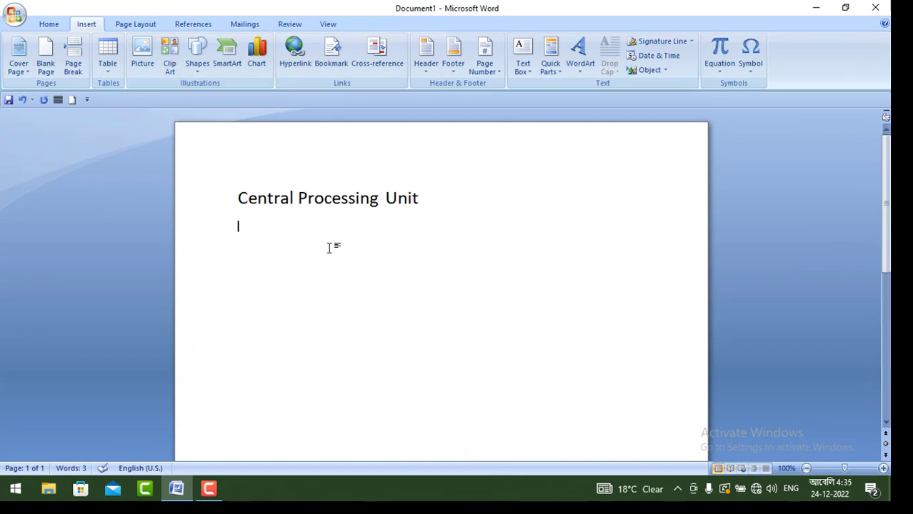
Step: Enter the abbreviation ram below "Central Processing Unit" and expand it into its saved building block
text(ran)
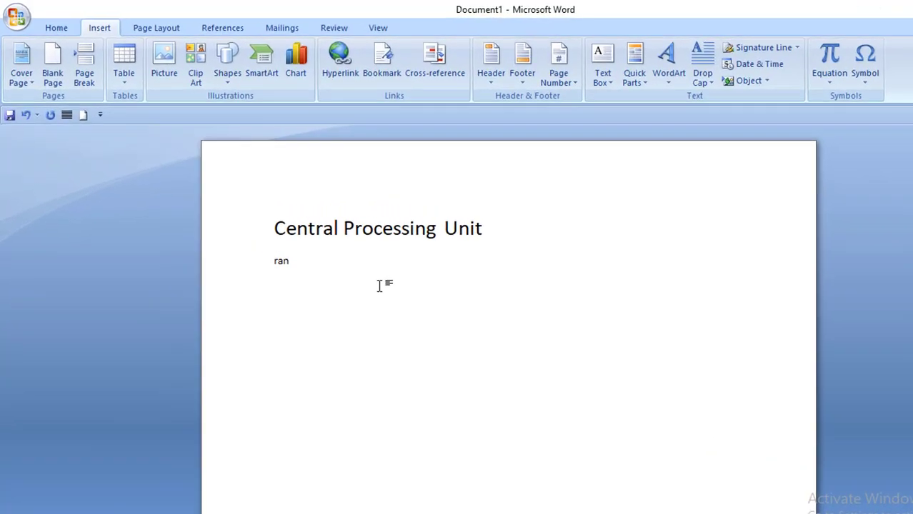
key(BackSpace)
text(m)
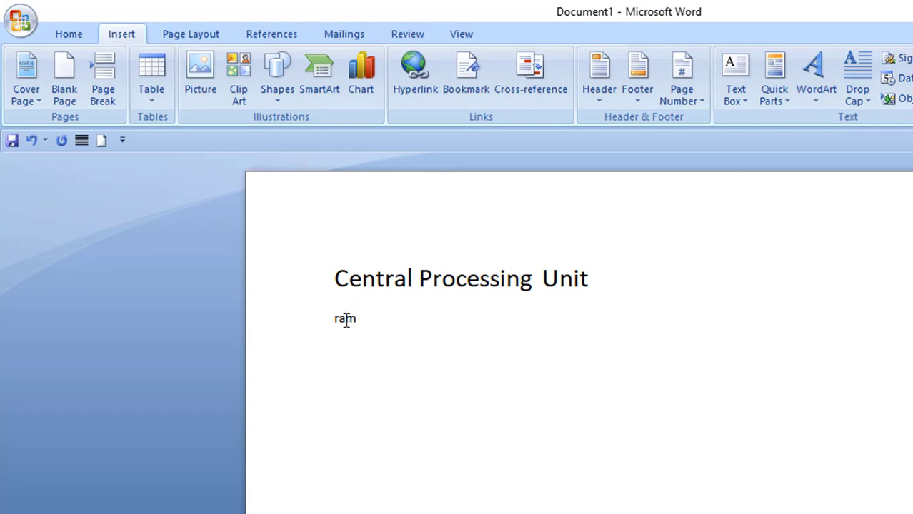
key(F3)
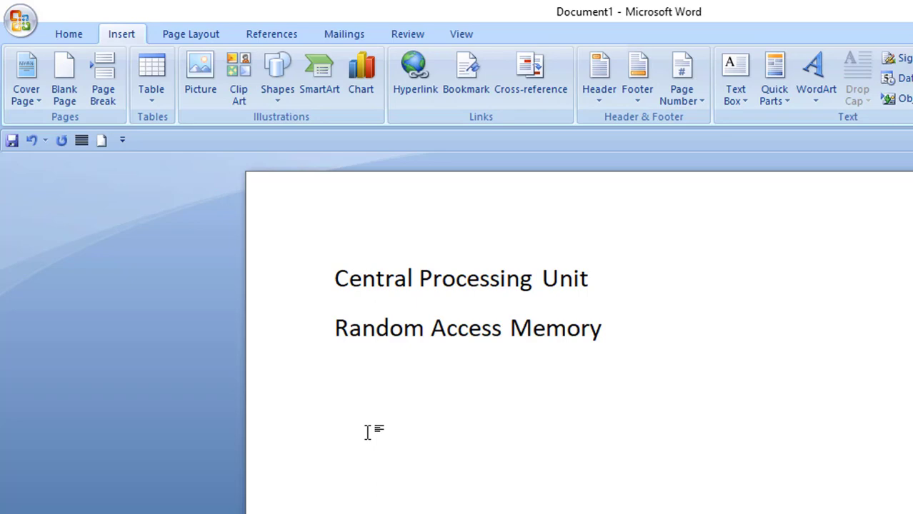
Step: Enter the abbreviations rom and www on the following lines, expanding each into its saved building block
text(rom)
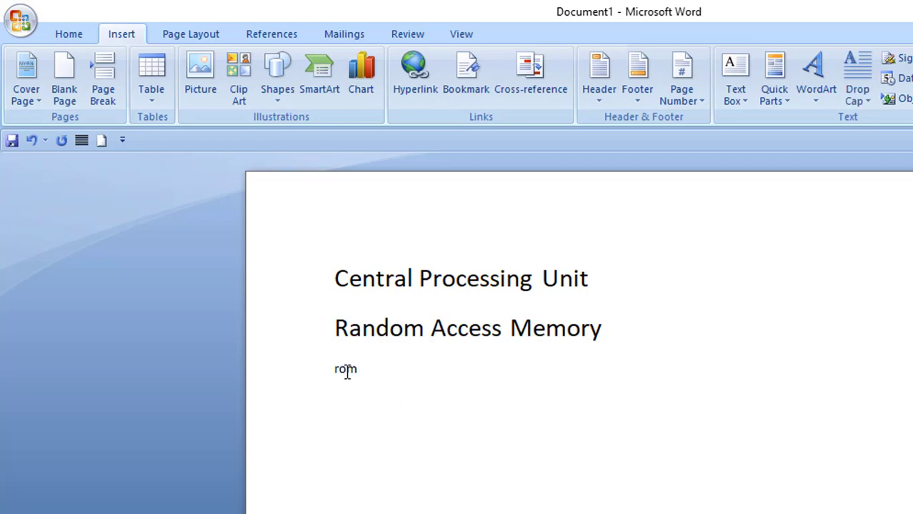
key(F3)
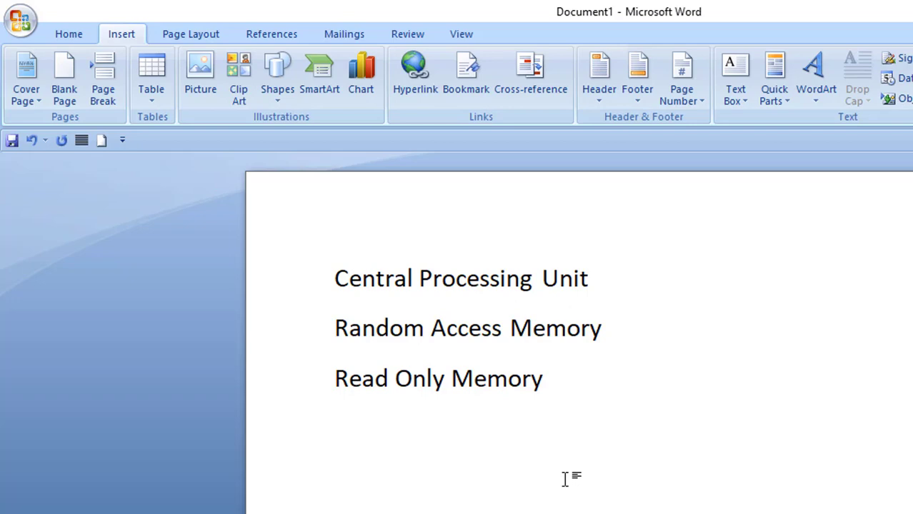
text(www)
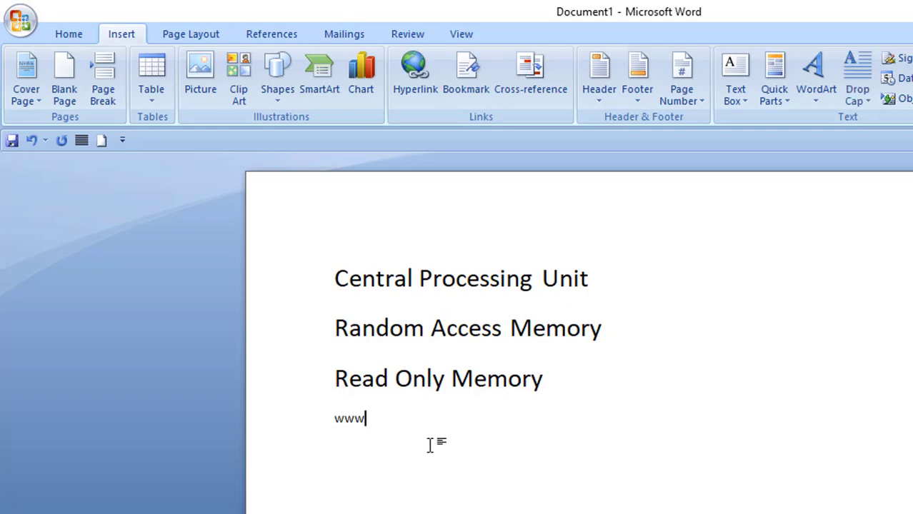
key(F3)
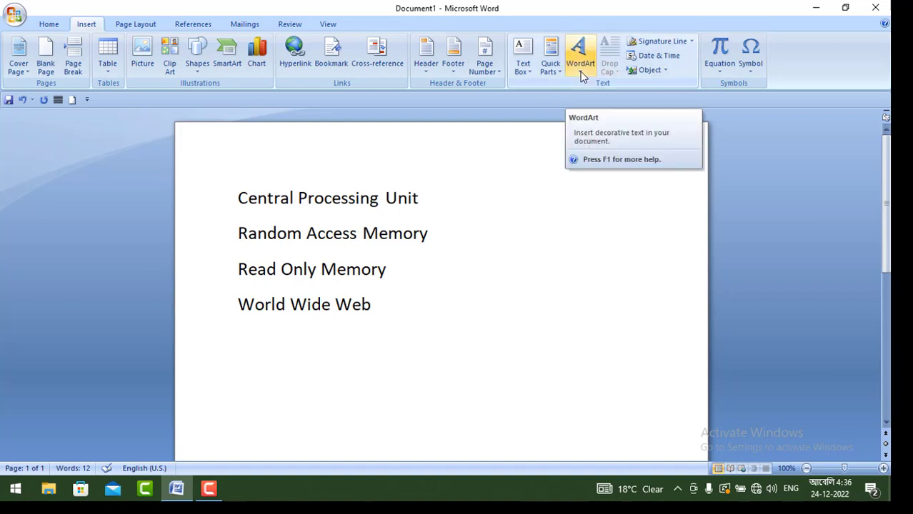
Step: Clear the four expanded lines from the page and enter the text "COMPUTER SHIKSHA 24"
drag(237, 197, 413, 324)
key(Delete)
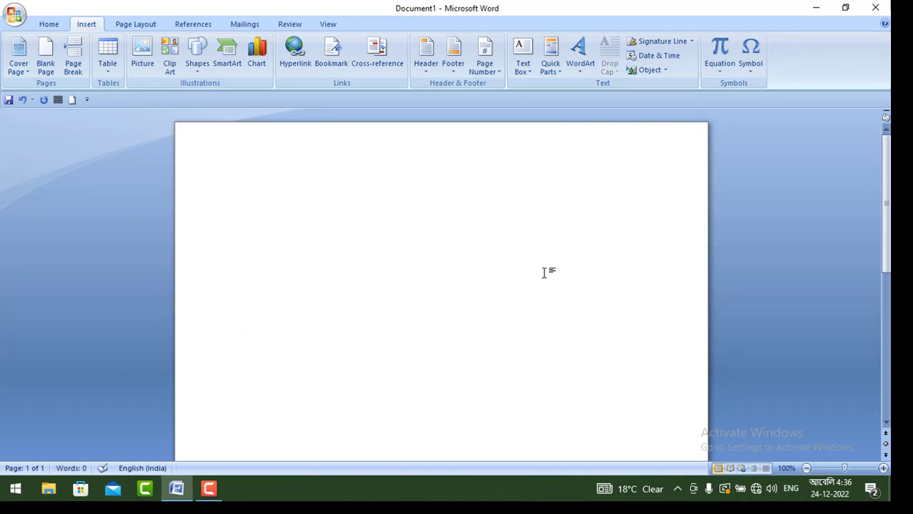
text(c)
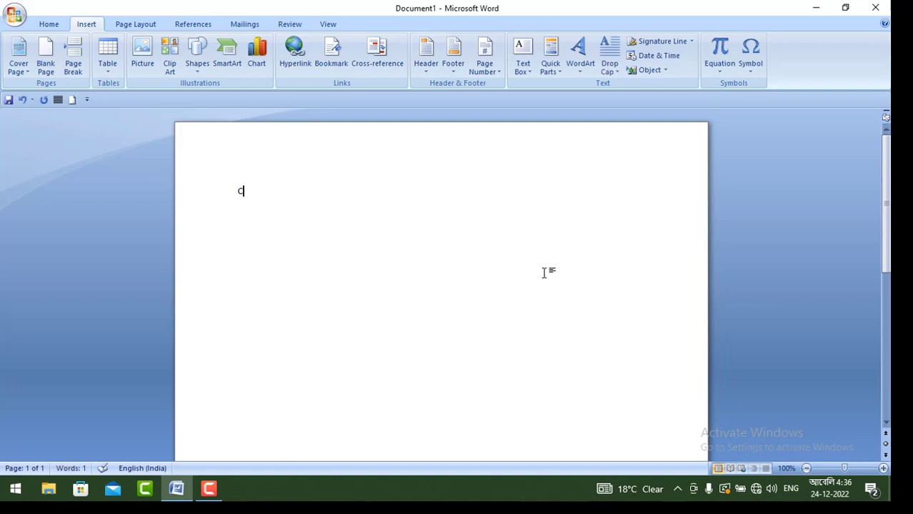
text(OMPUTER SHIKSHA)
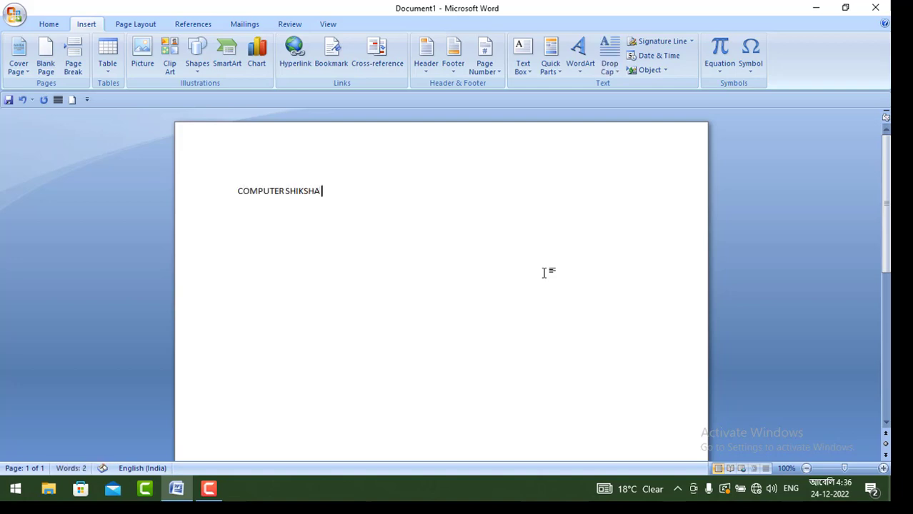
text( 24)
Step: Convert the "COMPUTER SHIKSHA 24" text to WordArt in the purple upward-slanting style, keeping the Impact font at size 36
drag(346, 195, 244, 187)
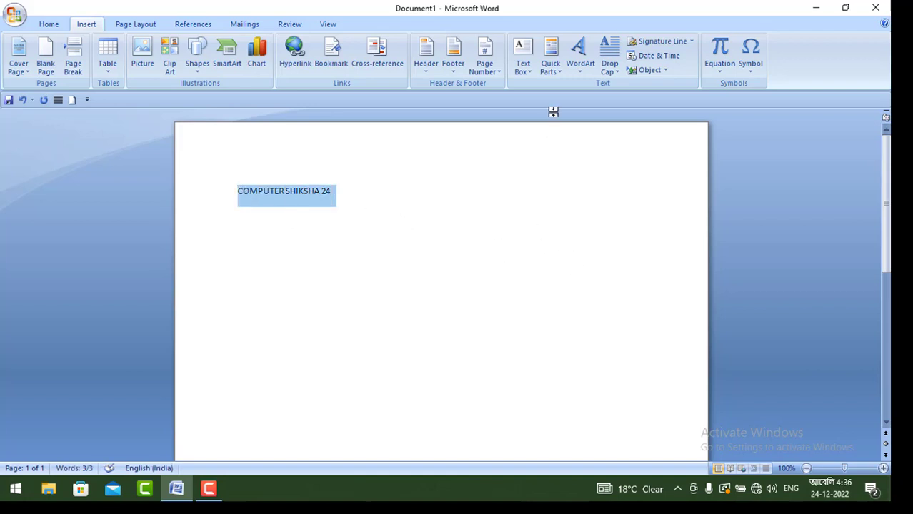
click(584, 70)
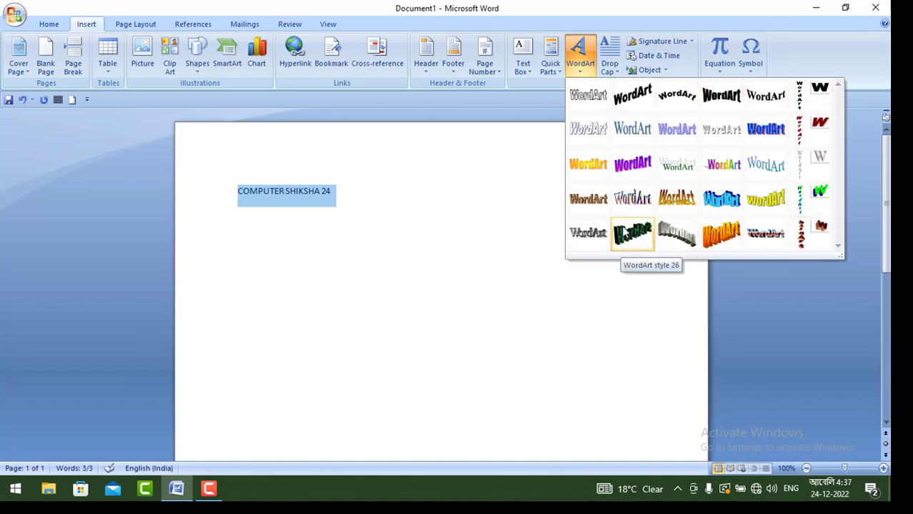
click(645, 172)
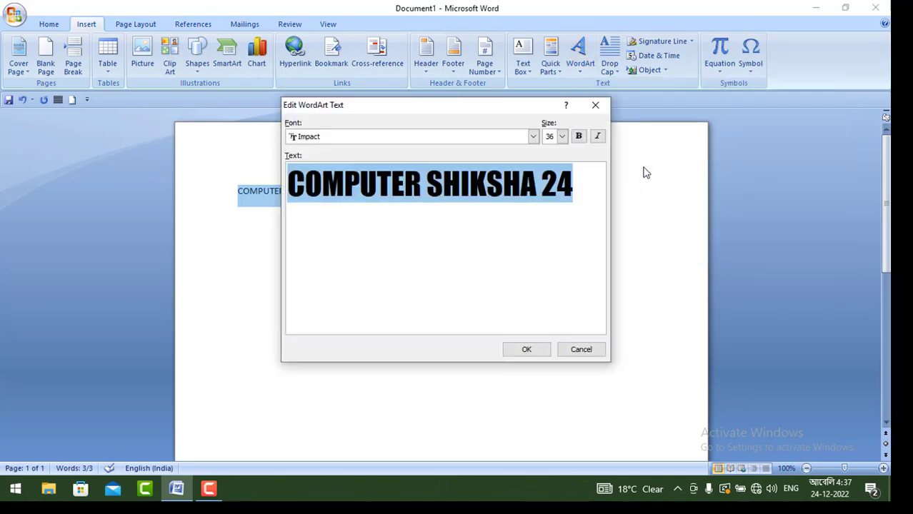
click(527, 350)
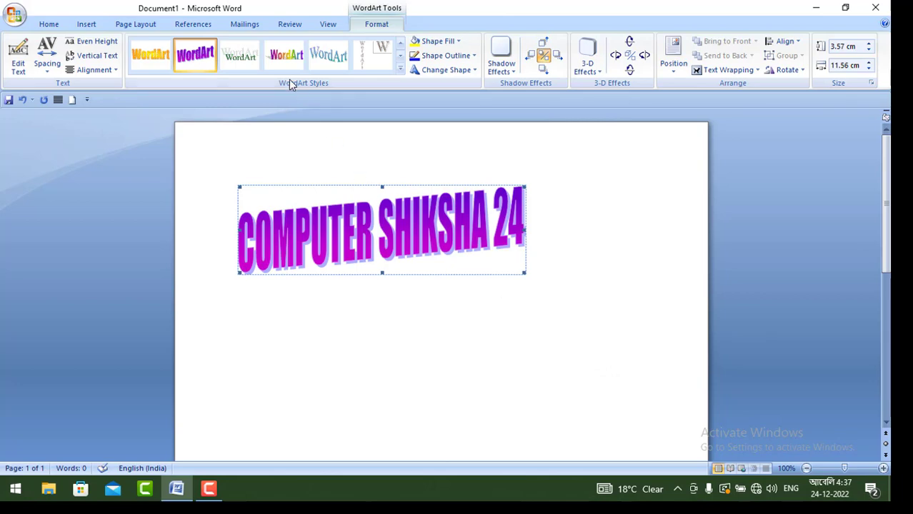
Step: Change the WordArt to the blue style with a dark red shadow and enlarge it to about 6.48 cm high by 18.28 cm wide
click(401, 72)
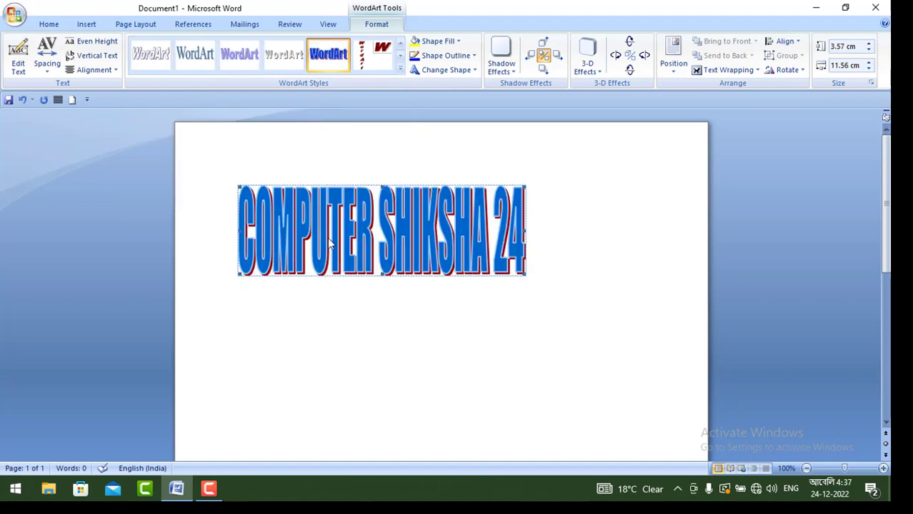
drag(632, 230, 664, 231)
drag(453, 276, 449, 347)
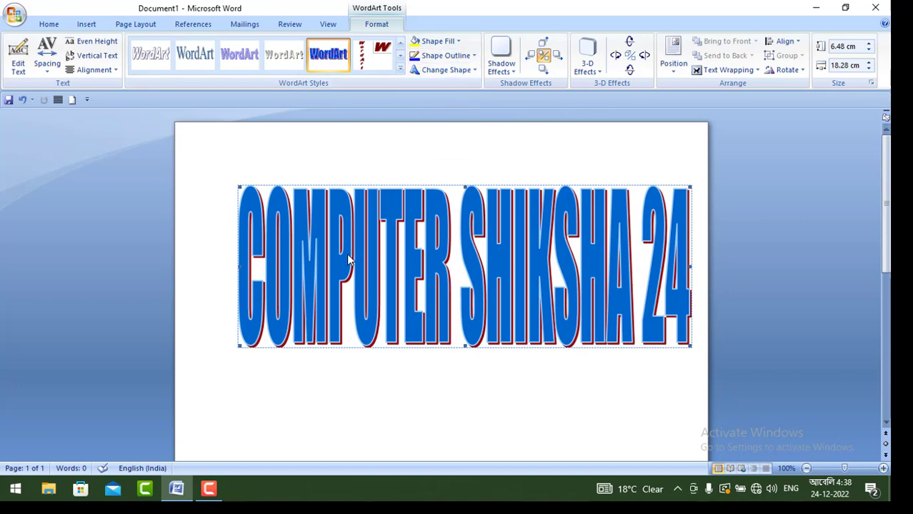
Step: Fill the WordArt letters with standard green and give them a 3 pt red outline
click(445, 42)
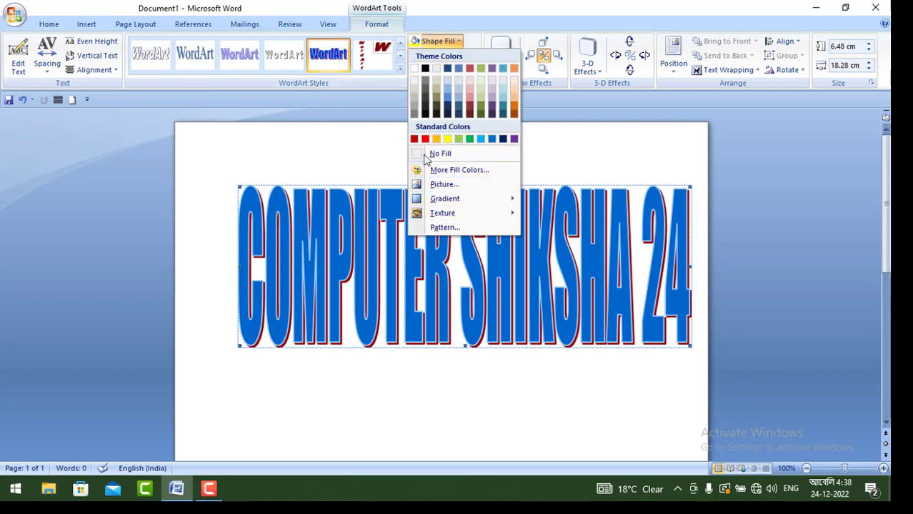
click(470, 139)
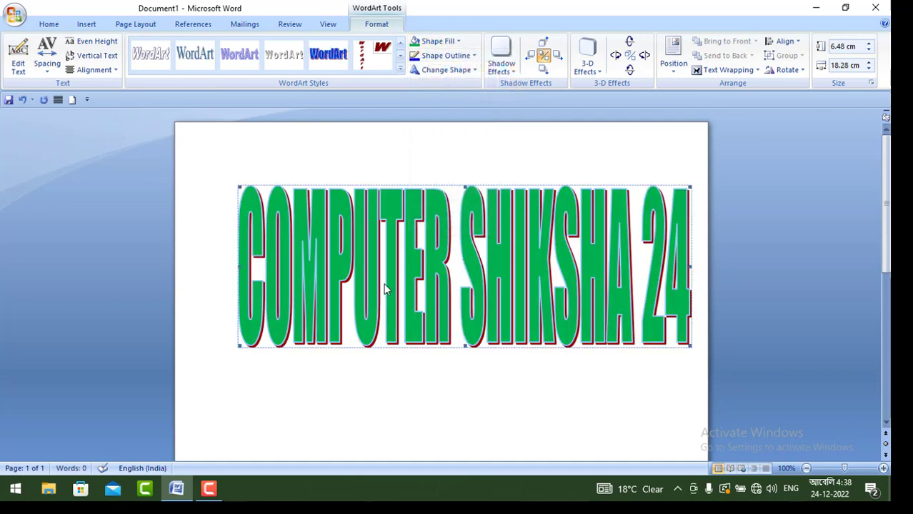
click(473, 57)
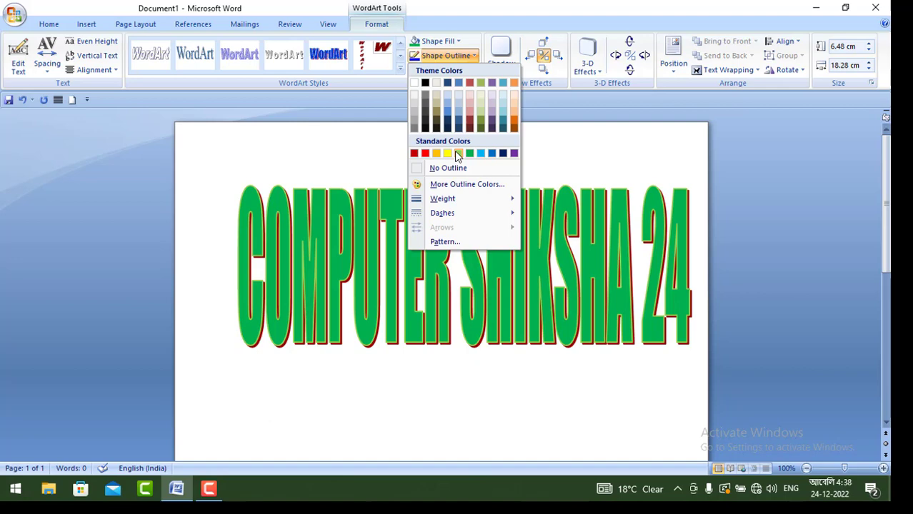
mouse_move(455, 202)
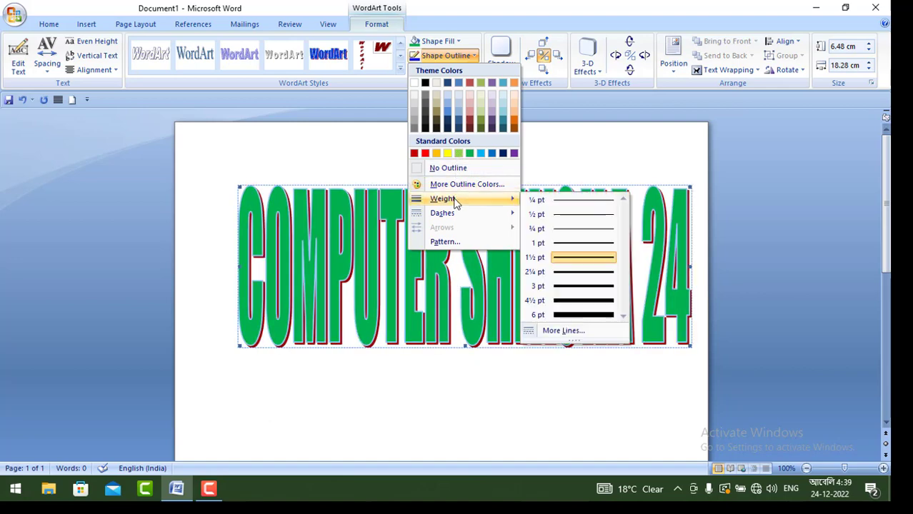
click(584, 285)
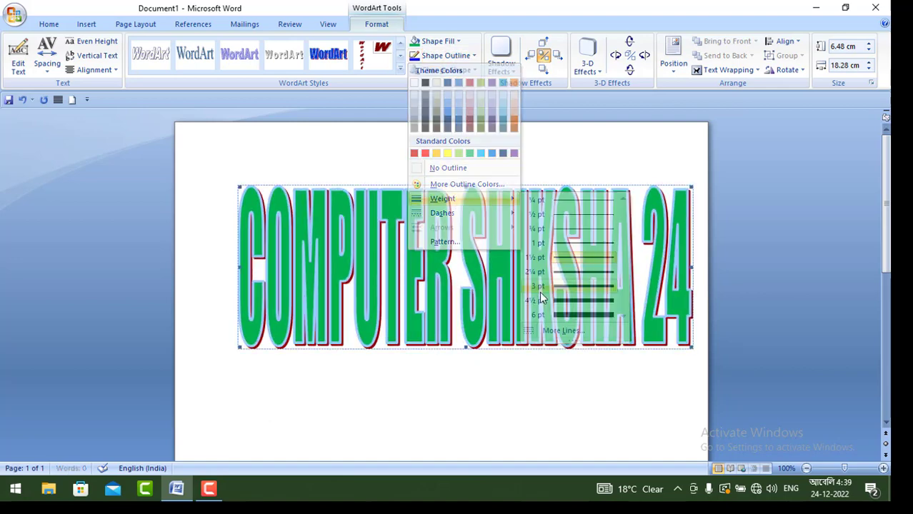
click(446, 55)
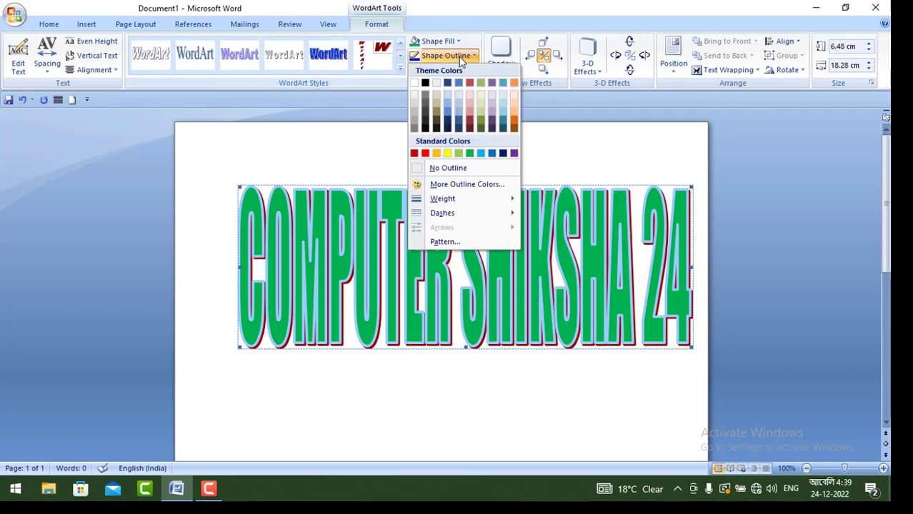
click(426, 154)
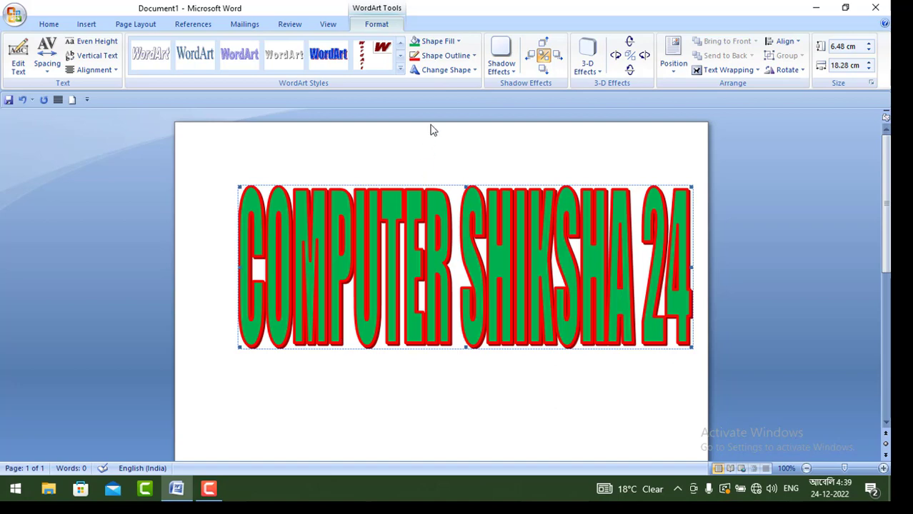
Step: Warp the WordArt into the shape with a dipped top edge and a flat base
click(460, 71)
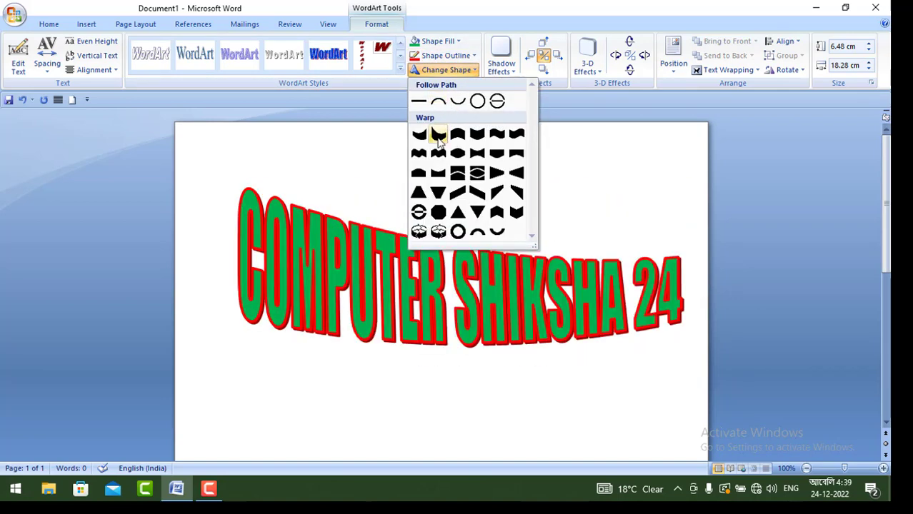
click(438, 175)
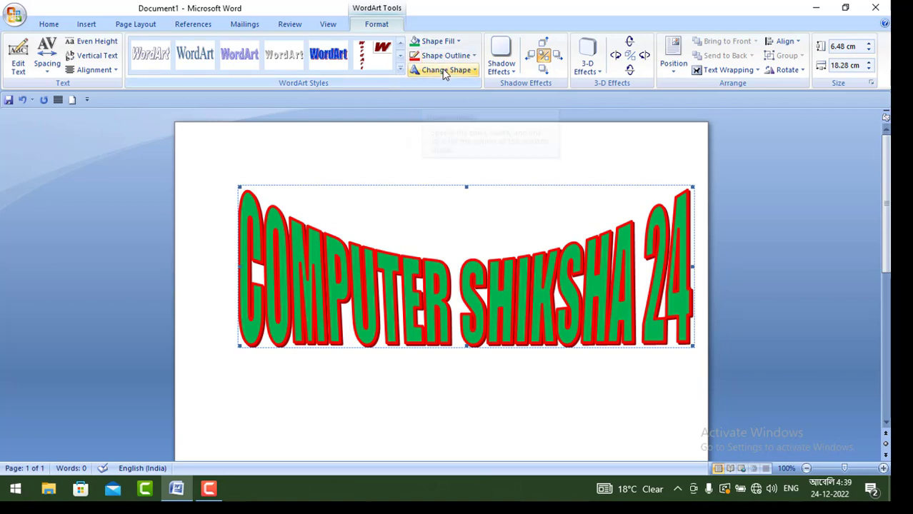
Step: Give the WordArt a perspective shadow falling forward to the lower left and color the shadow red
click(509, 76)
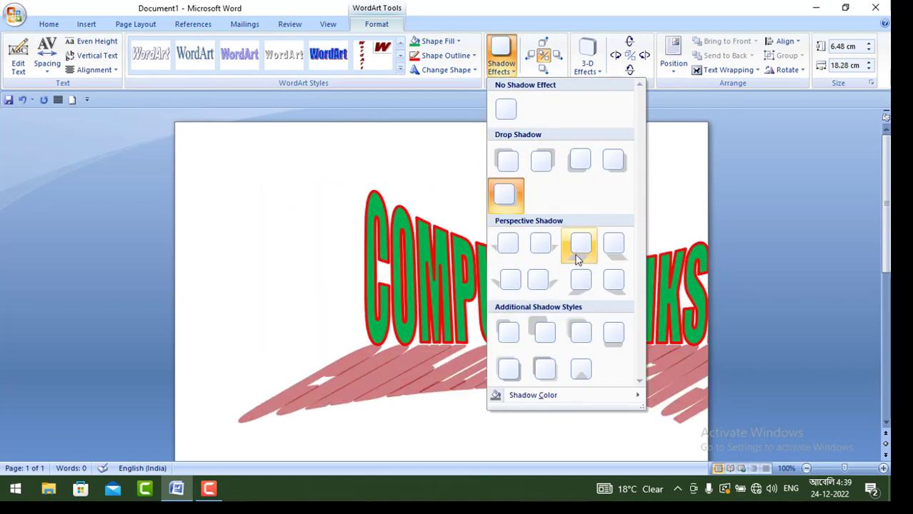
click(578, 259)
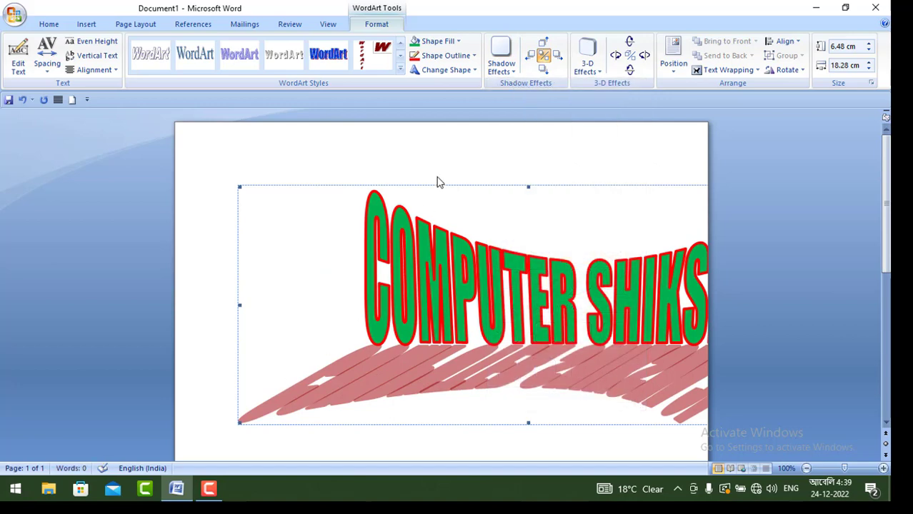
click(505, 75)
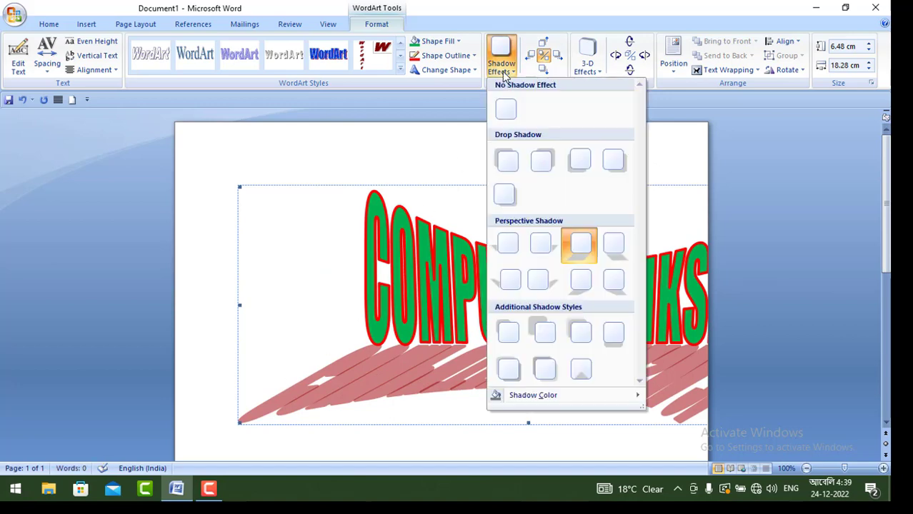
mouse_move(532, 399)
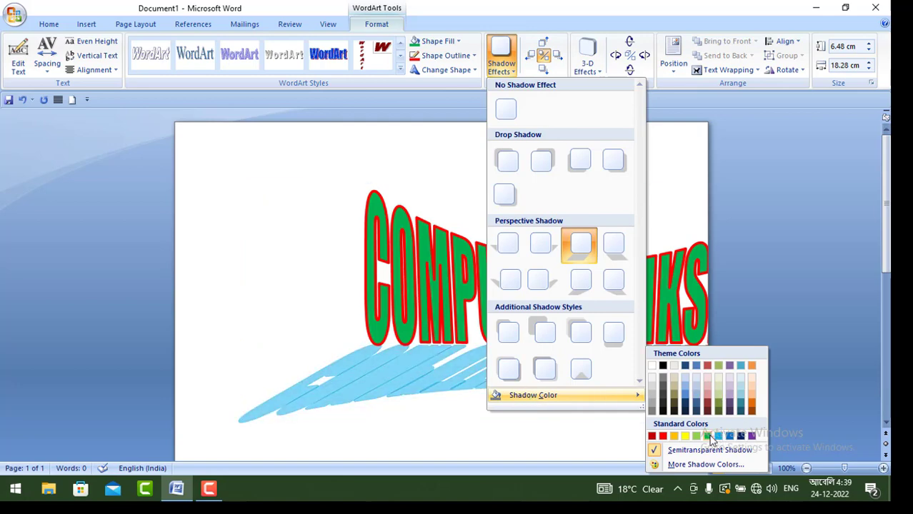
click(662, 437)
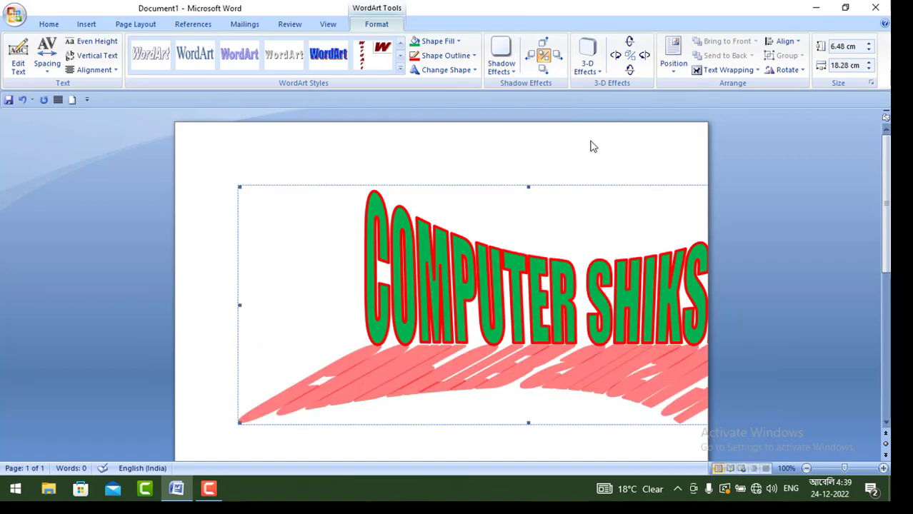
Step: Apply the first Rotate in Perspective 3-D effect to the WordArt and set its 3-D color to yellow
click(589, 67)
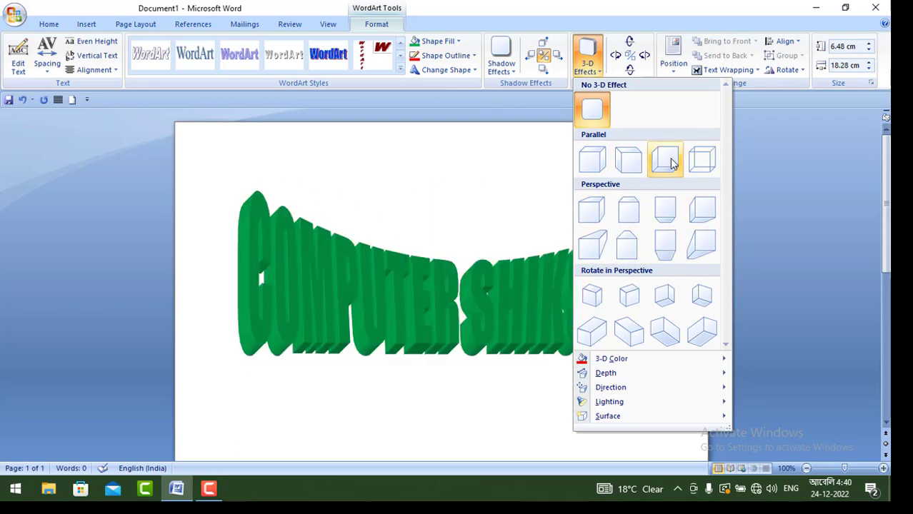
click(598, 298)
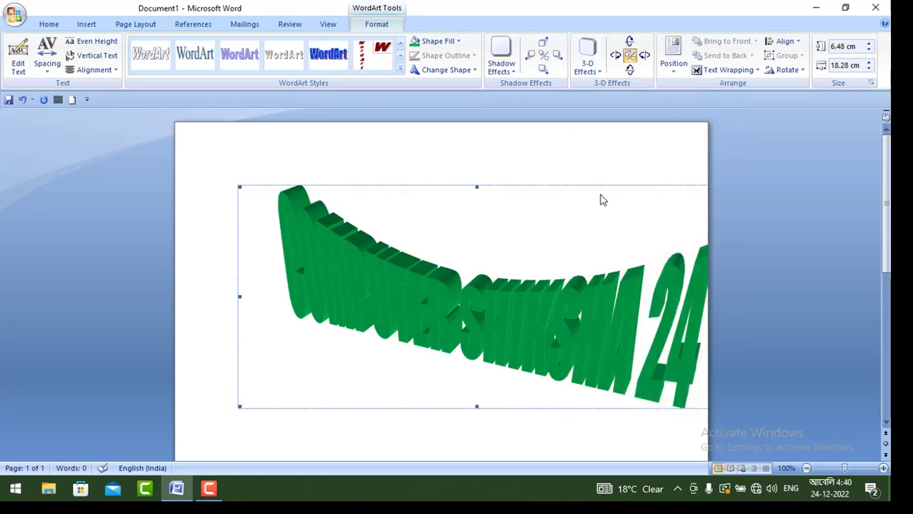
click(587, 60)
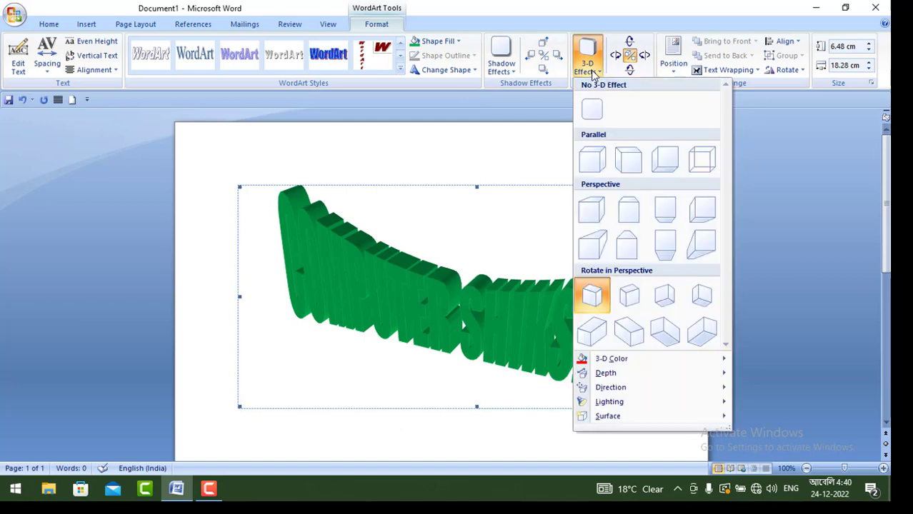
mouse_move(607, 359)
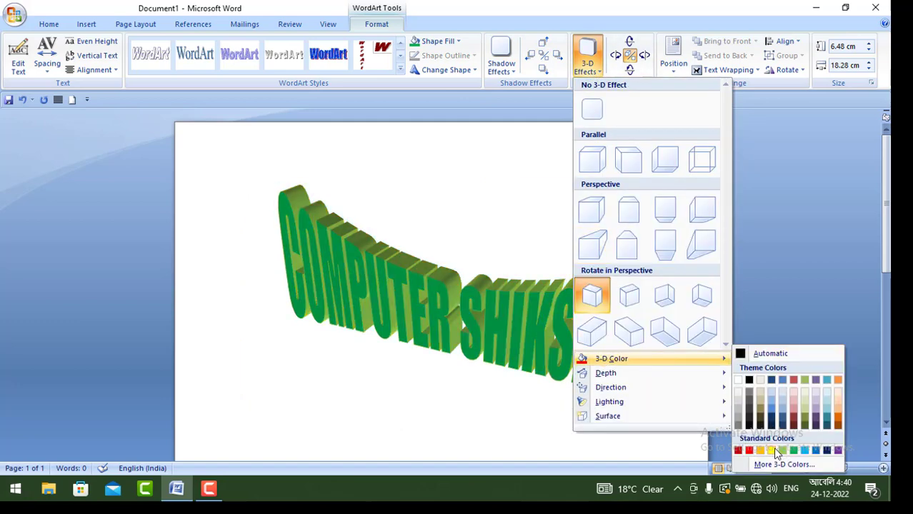
click(768, 448)
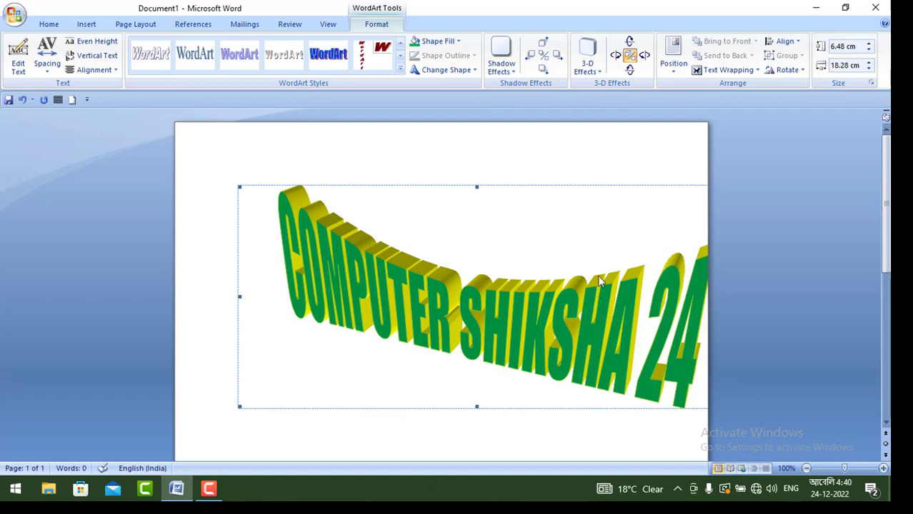
Step: Switch the WordArt to the second Parallel 3-D style and set the extrusion depth to 72 pt
click(597, 71)
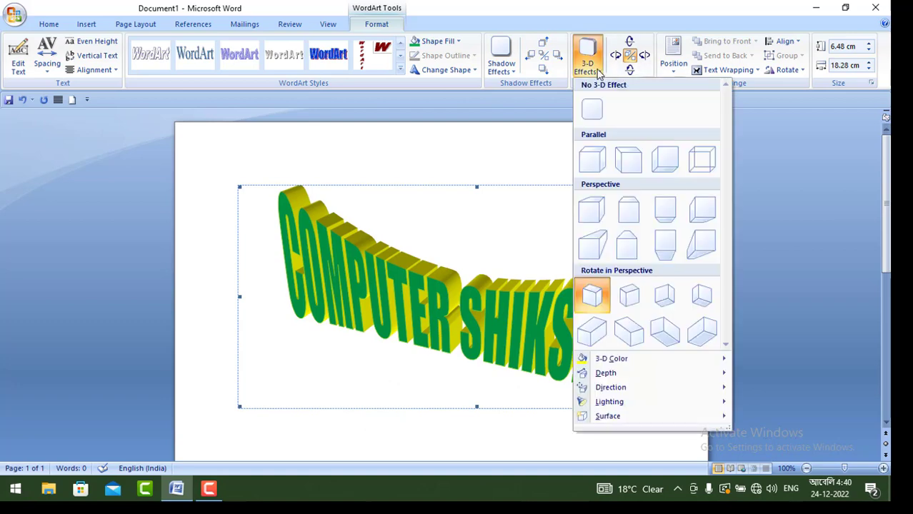
click(631, 168)
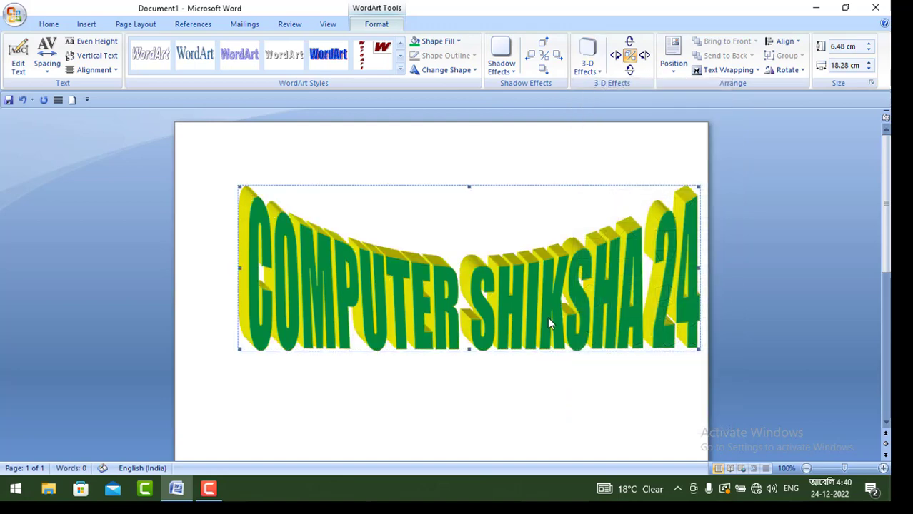
click(588, 70)
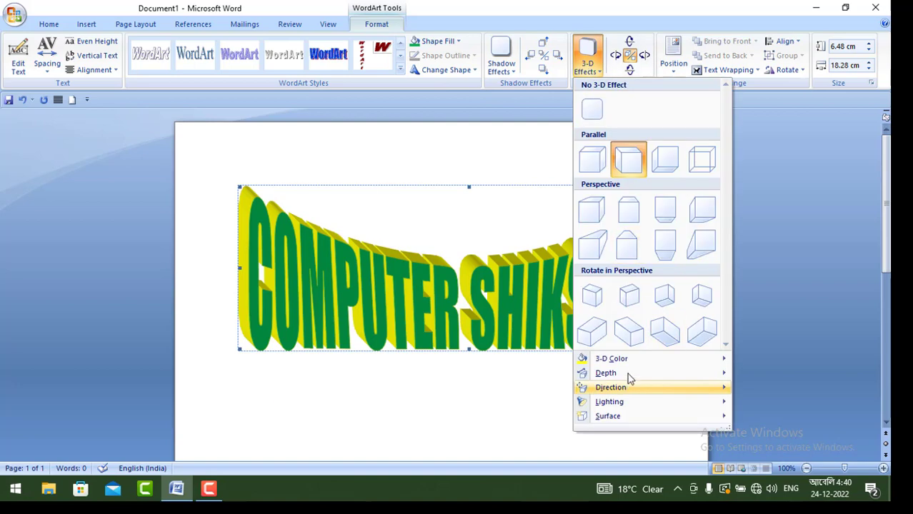
mouse_move(630, 374)
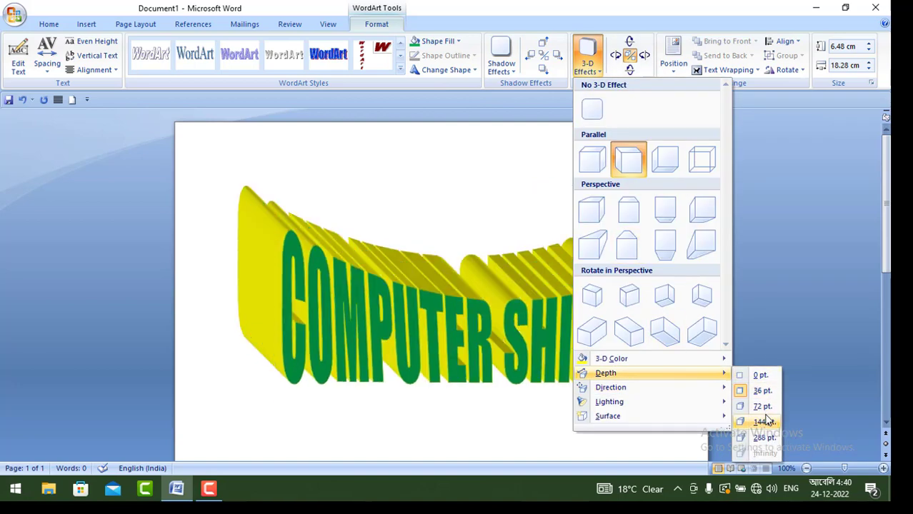
click(762, 387)
Step: Set the 3-D direction so the extrusion runs to the lower left, and light the WordArt from the upper right
click(587, 61)
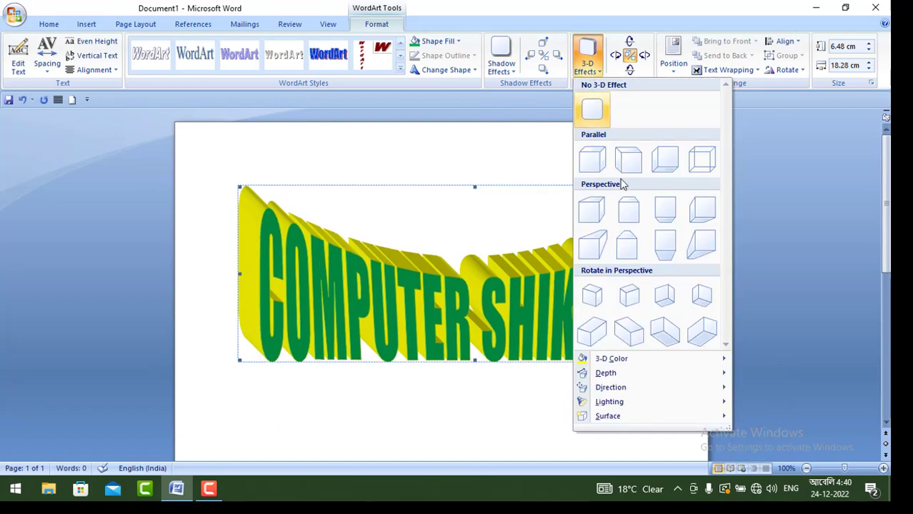
mouse_move(638, 389)
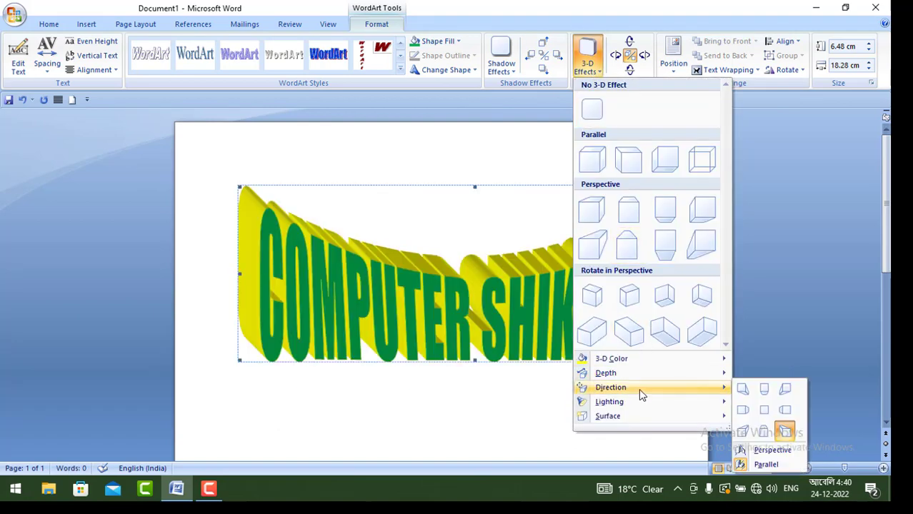
click(785, 388)
click(591, 64)
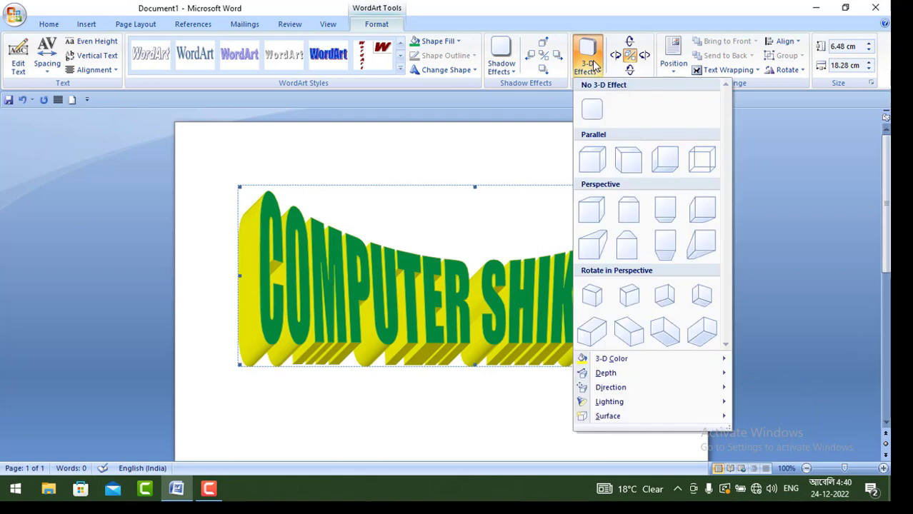
mouse_move(620, 402)
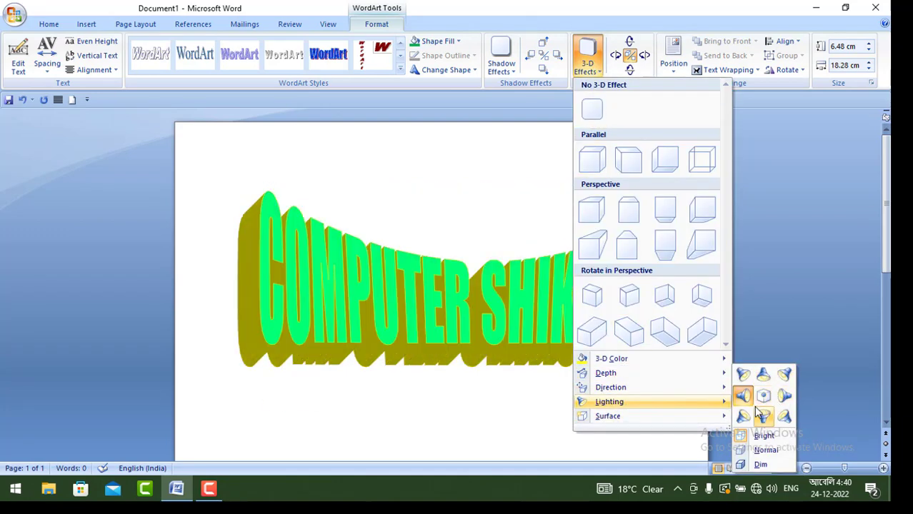
click(784, 376)
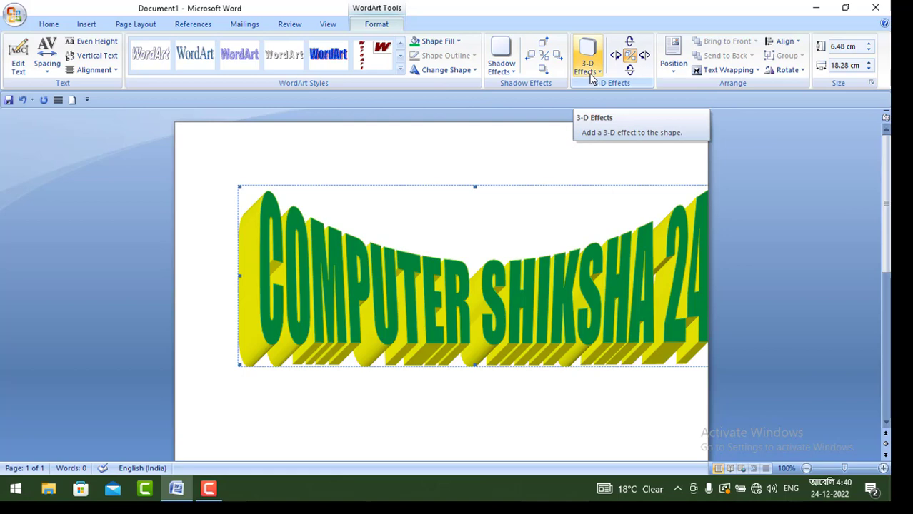
Step: Examine the page position presets and text wrapping options available for the WordArt
click(676, 71)
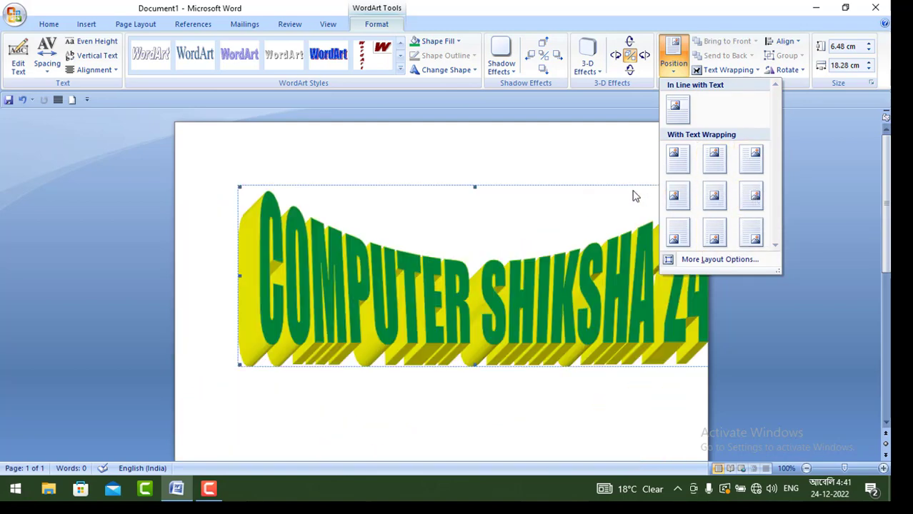
click(751, 158)
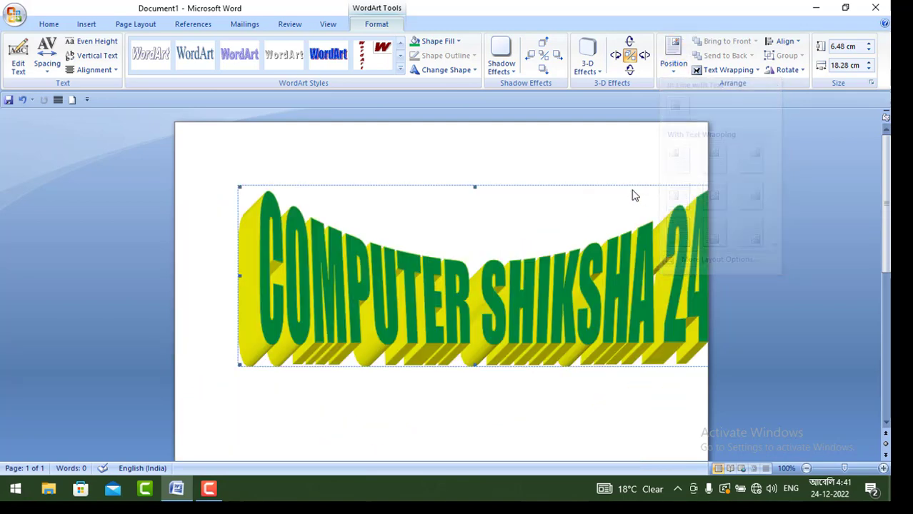
click(727, 70)
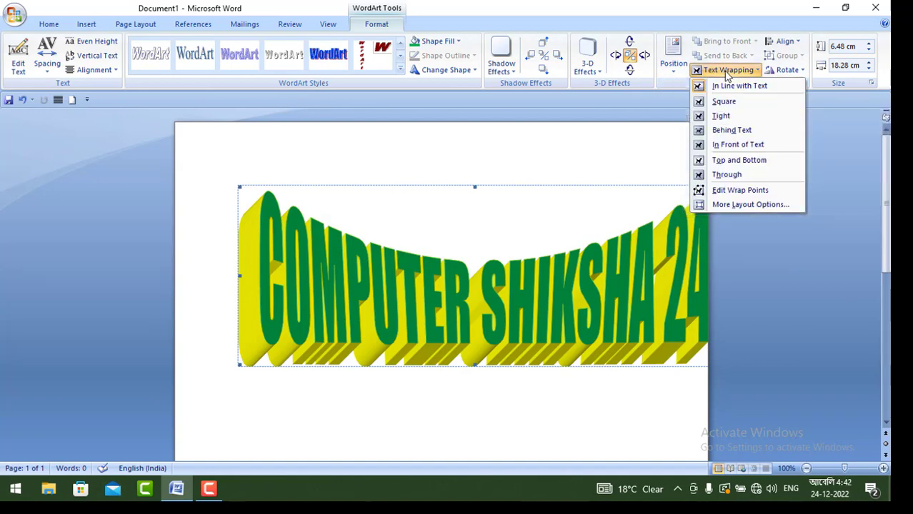
click(587, 221)
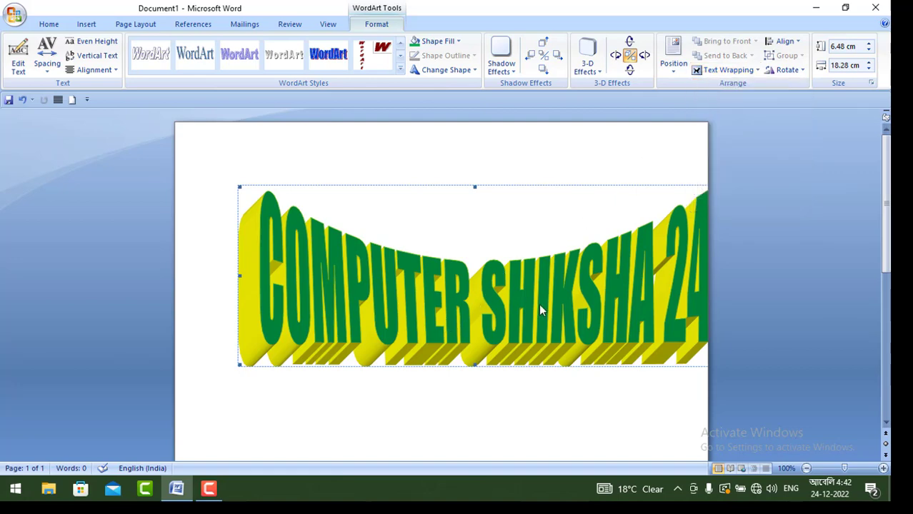
Step: Change the WordArt's shape to the upward arch that follows a path
click(468, 72)
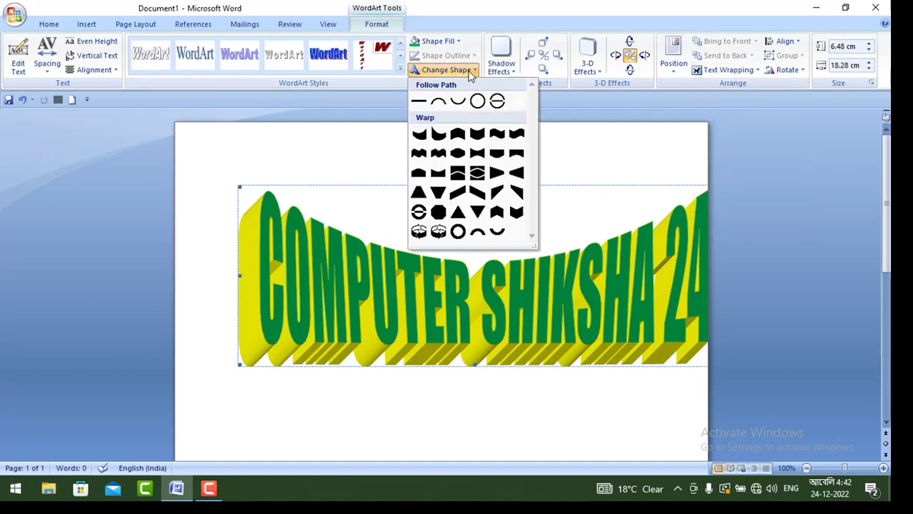
click(438, 100)
drag(444, 230, 455, 248)
click(235, 244)
click(417, 234)
click(458, 235)
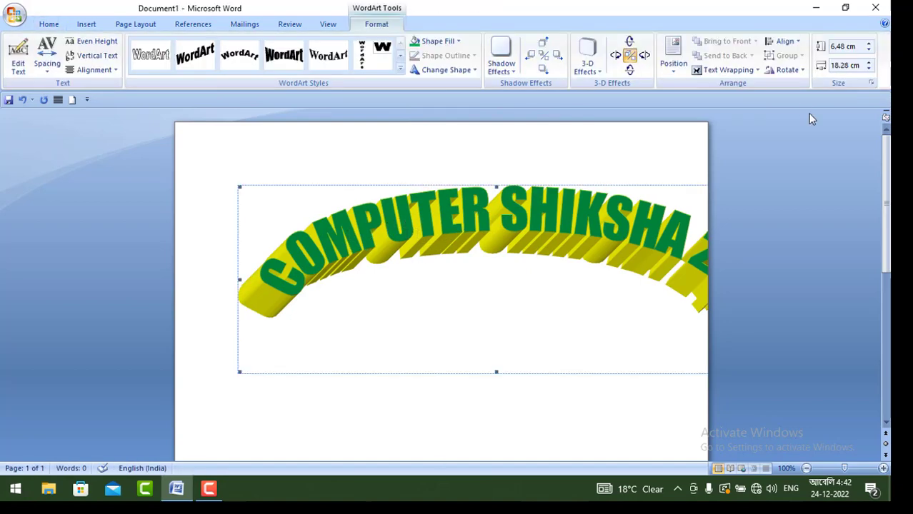
Step: Set the WordArt's text wrapping to Tight, and move it up the page while stretching its height to about 11.19 cm
click(738, 70)
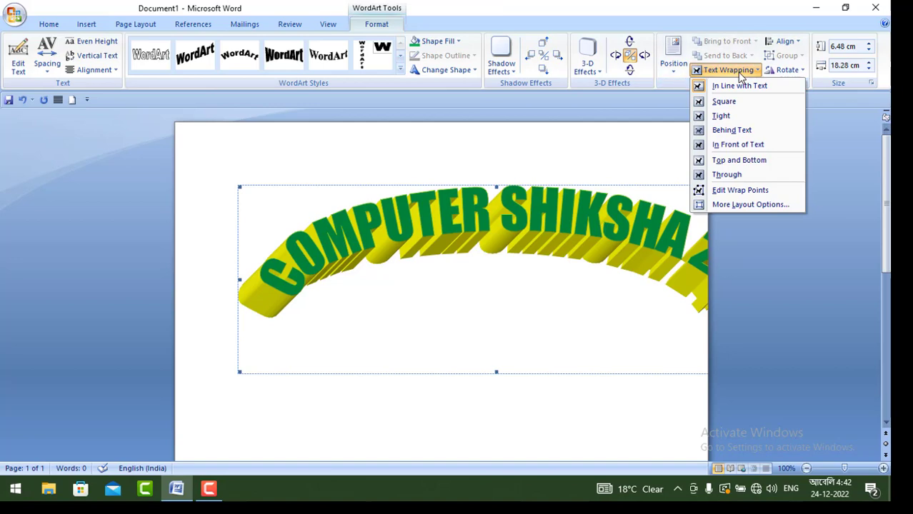
click(723, 116)
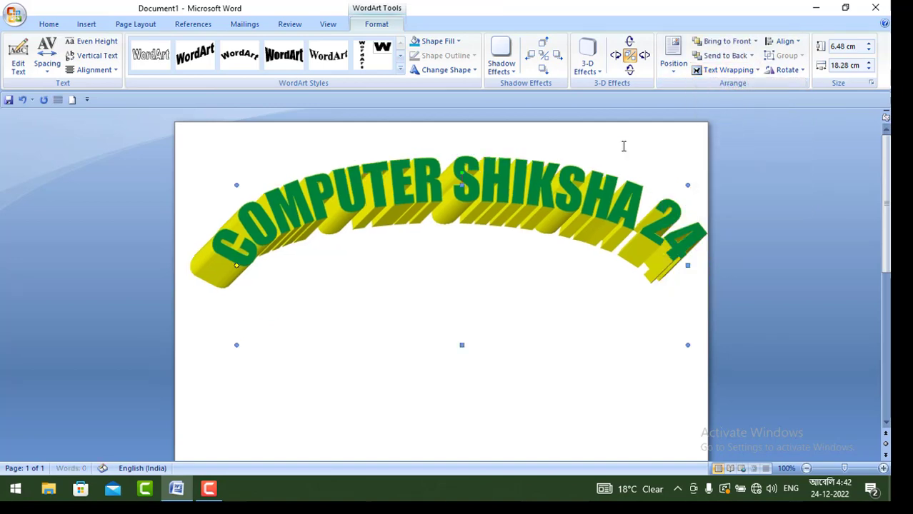
drag(540, 198, 436, 177)
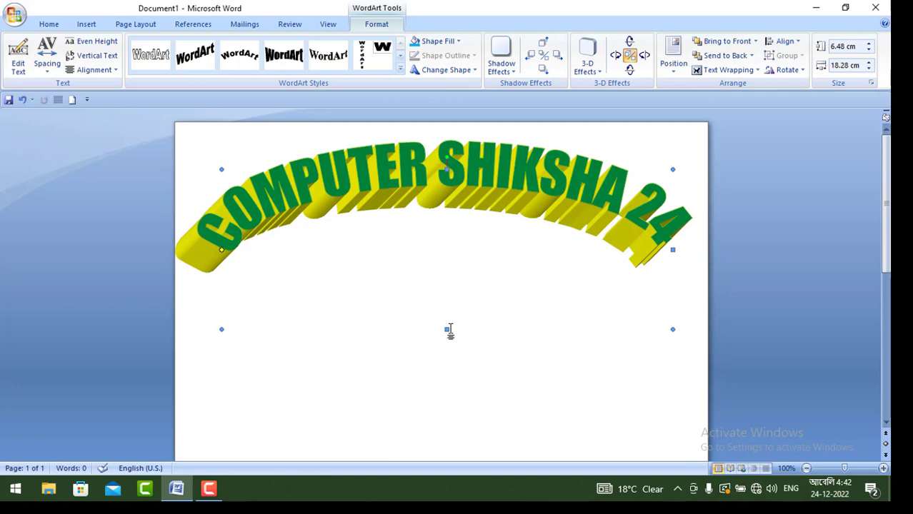
drag(450, 403, 450, 443)
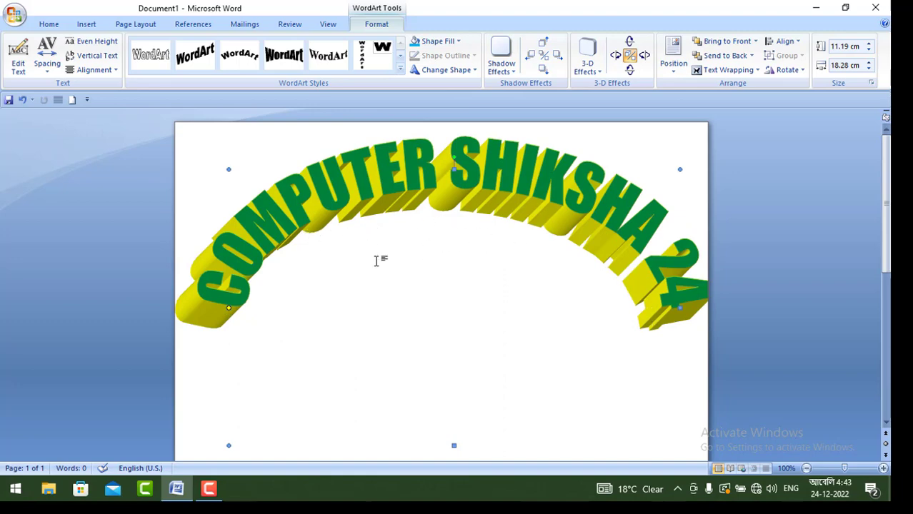
Step: Set the WordArt's text wrapping to Behind Text, testing it with the typed letters MM and undoing that text
click(728, 70)
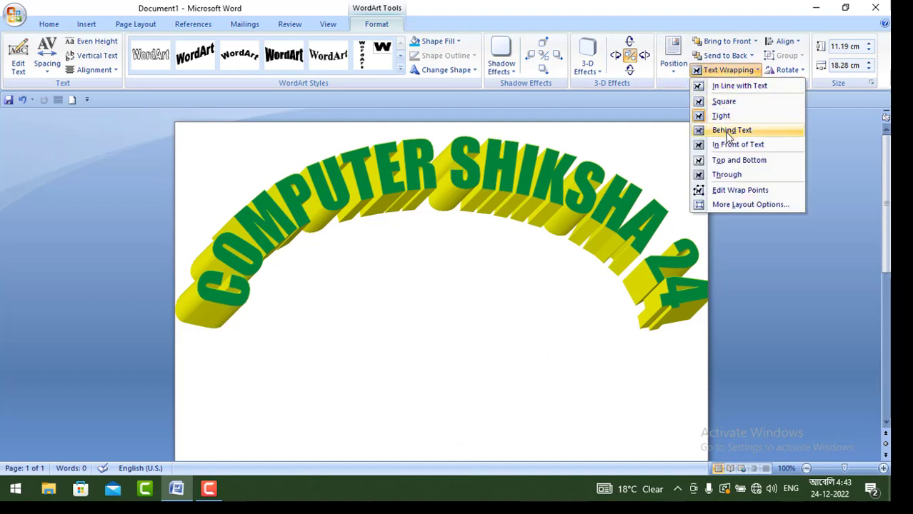
click(728, 132)
click(317, 248)
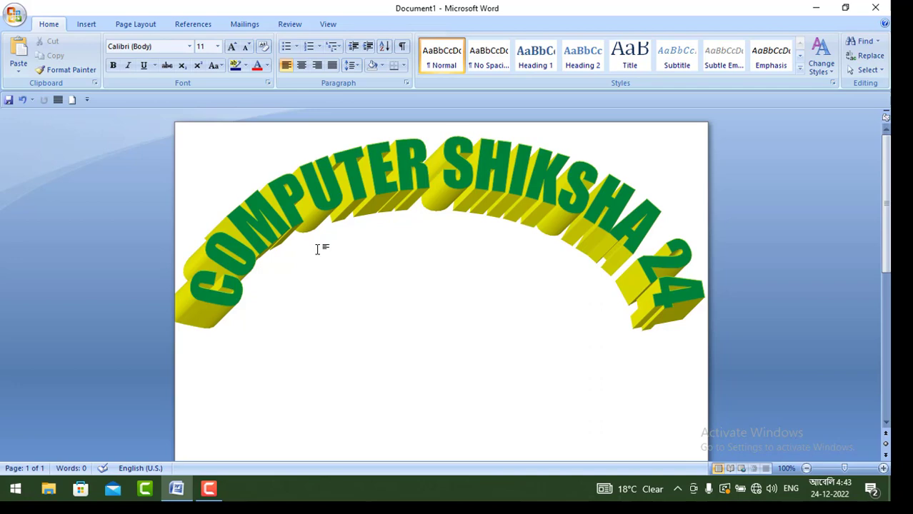
text(MM)
key(ctrl+z)
click(317, 248)
click(714, 70)
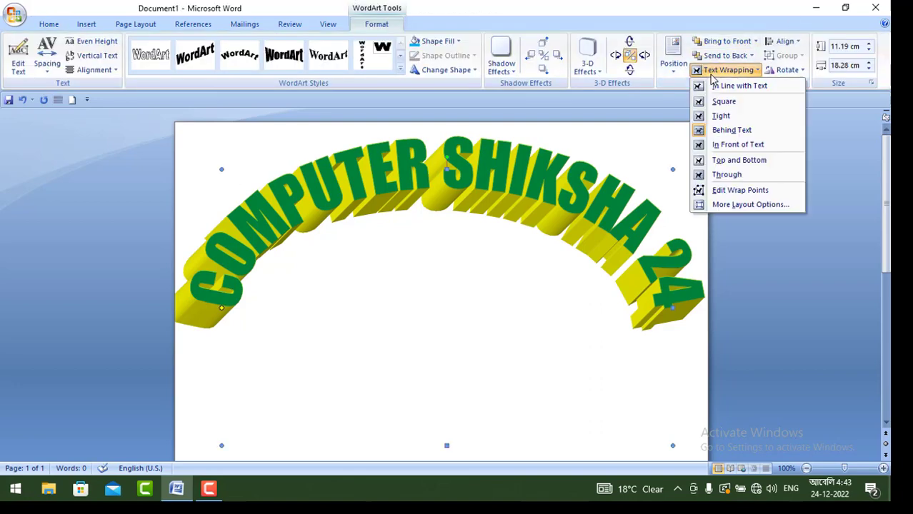
click(732, 130)
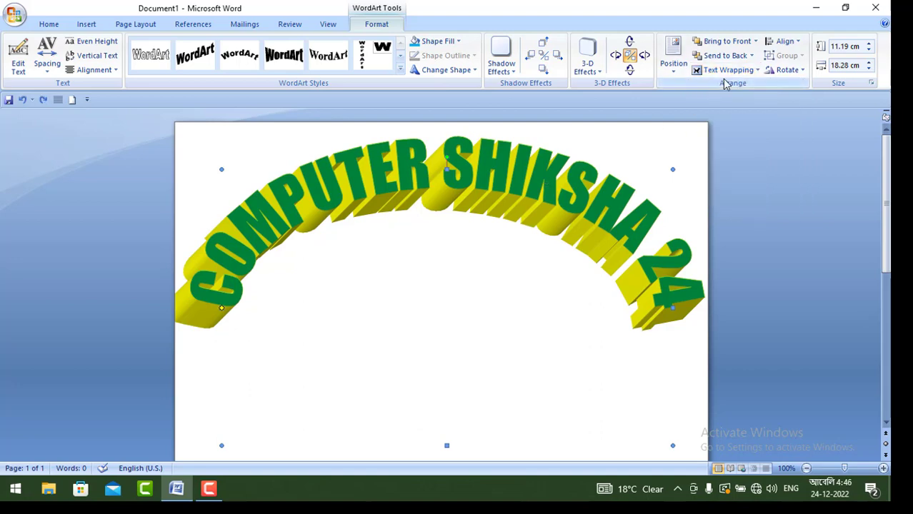
Step: Rotate the WordArt right by 90° four times, through a full turn
click(728, 69)
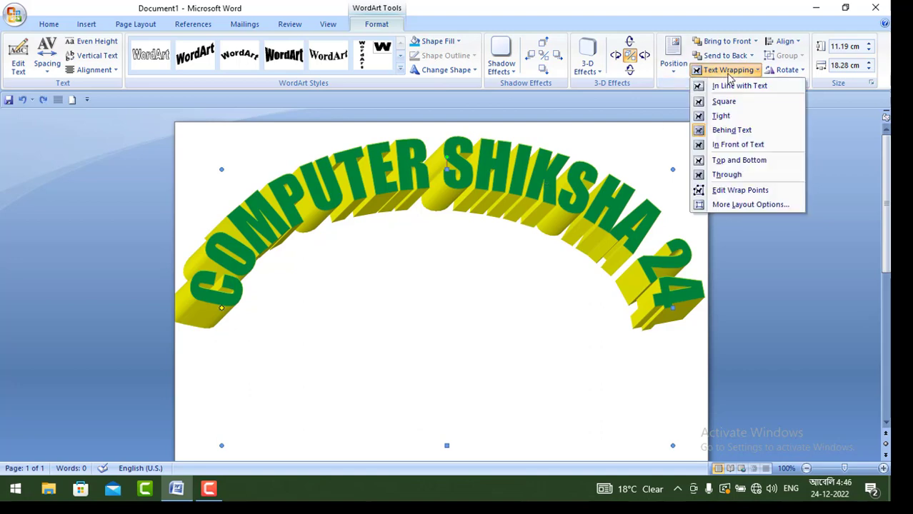
click(797, 73)
click(803, 87)
click(797, 73)
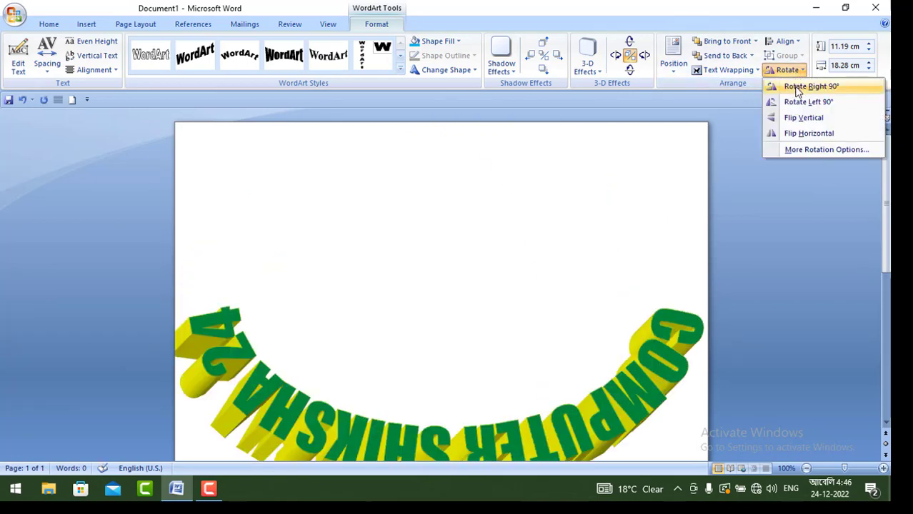
click(803, 86)
click(792, 72)
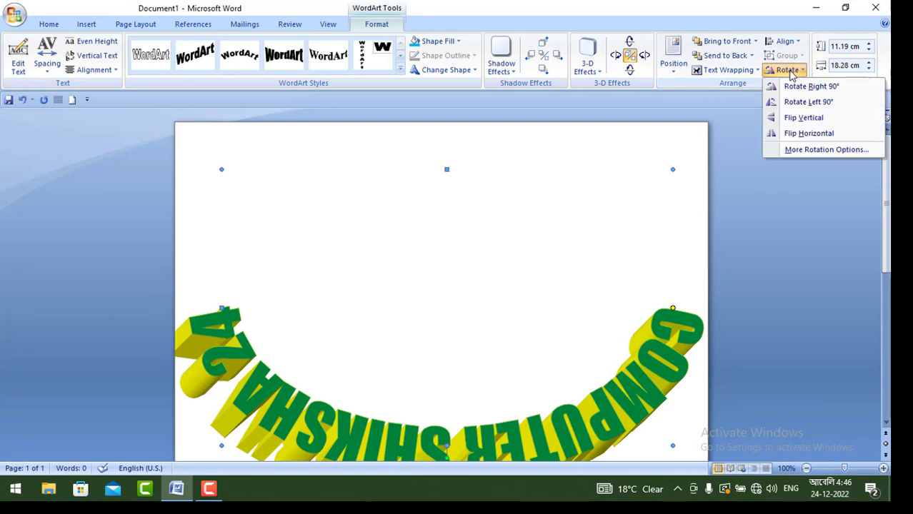
click(798, 87)
click(789, 71)
click(800, 86)
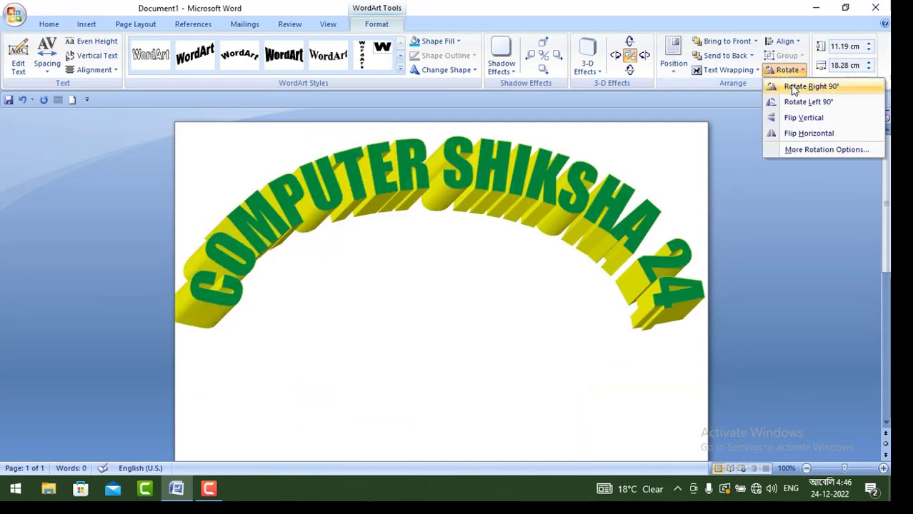
Step: Increase the WordArt's height to 11.8 cm, and delete the WordArt from the page
click(870, 44)
click(871, 44)
click(871, 44)
click(870, 44)
click(871, 44)
click(871, 44)
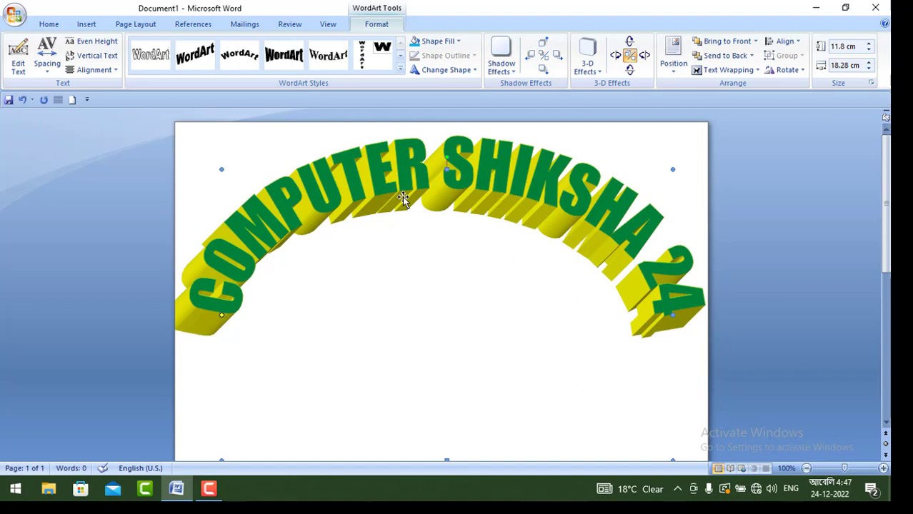
key(Delete)
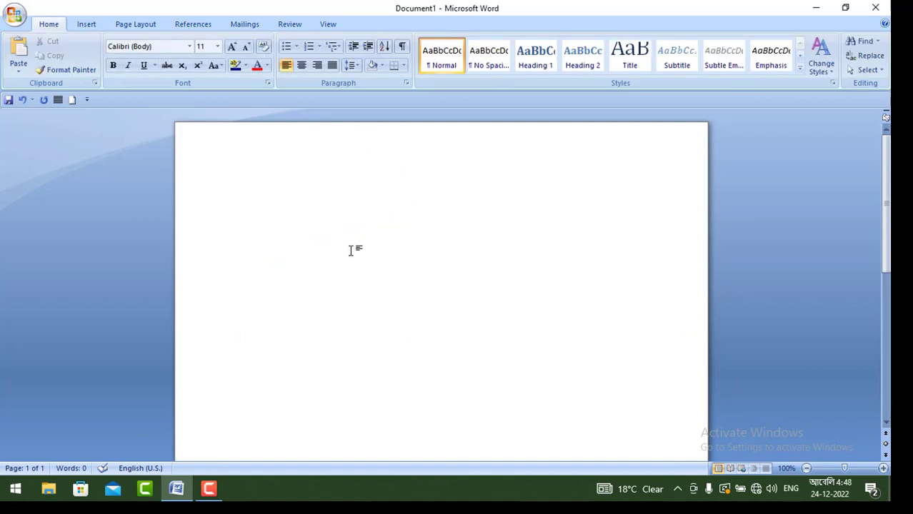
Step: Insert a new WordArt reading COMPUTER in the orange slanted 3-D style
click(86, 25)
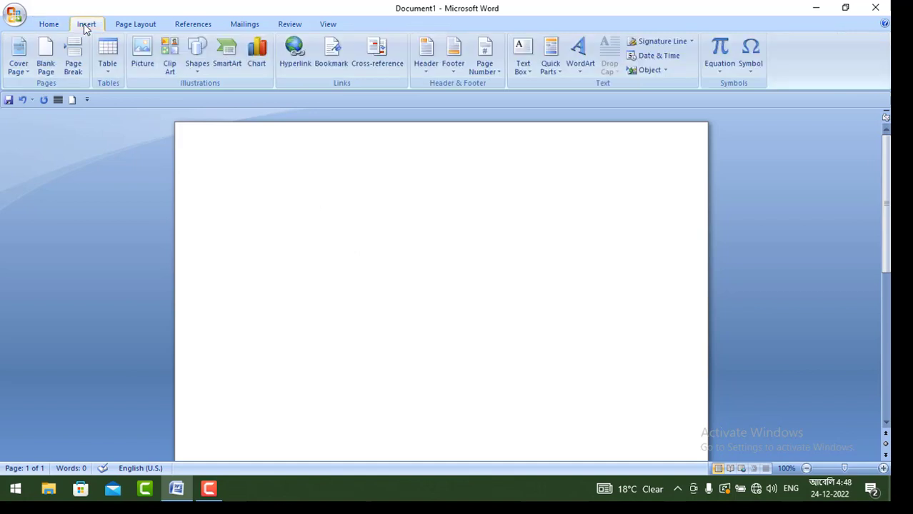
click(579, 63)
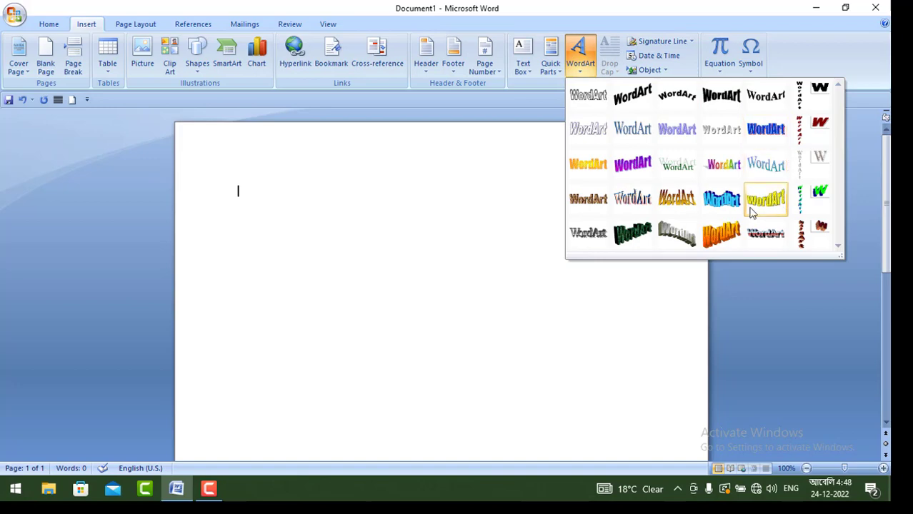
click(720, 236)
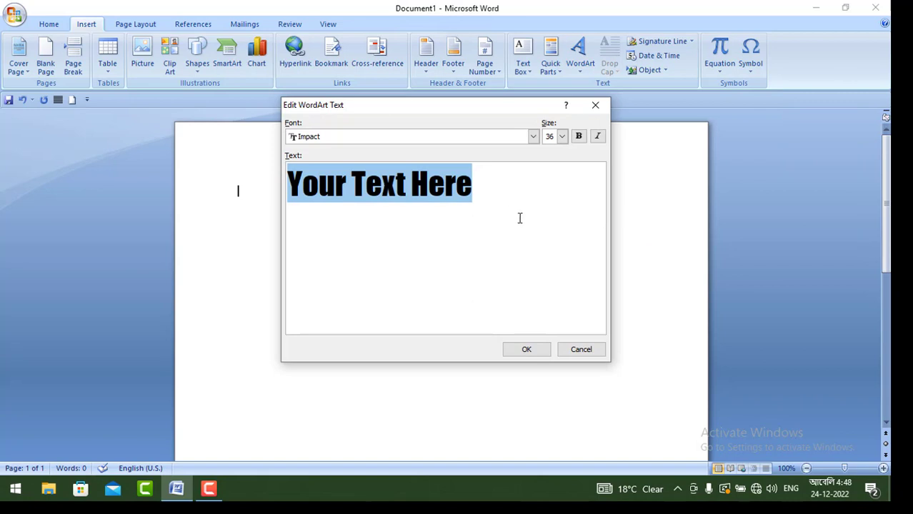
text(COM)
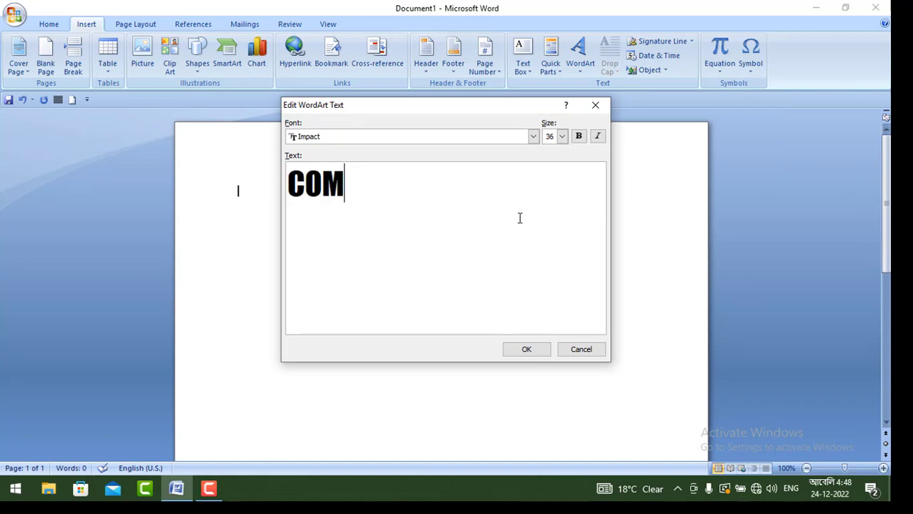
text(PUTER)
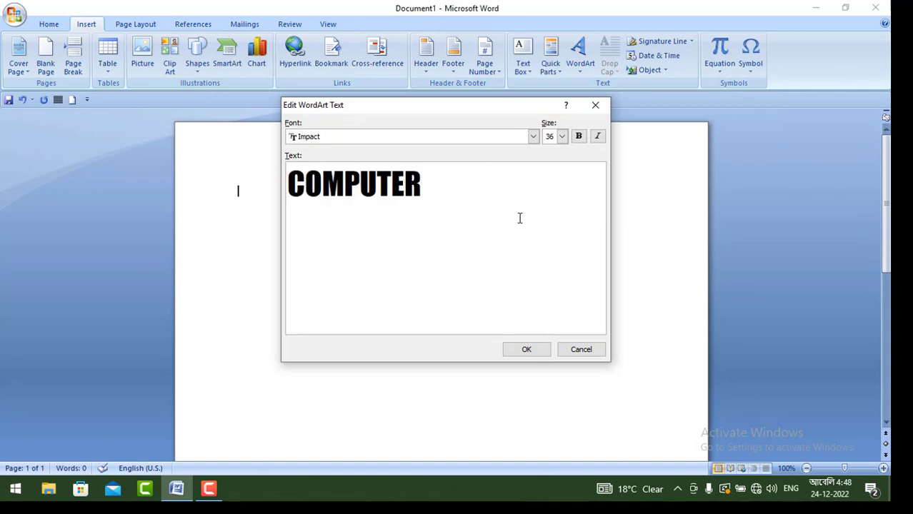
click(546, 354)
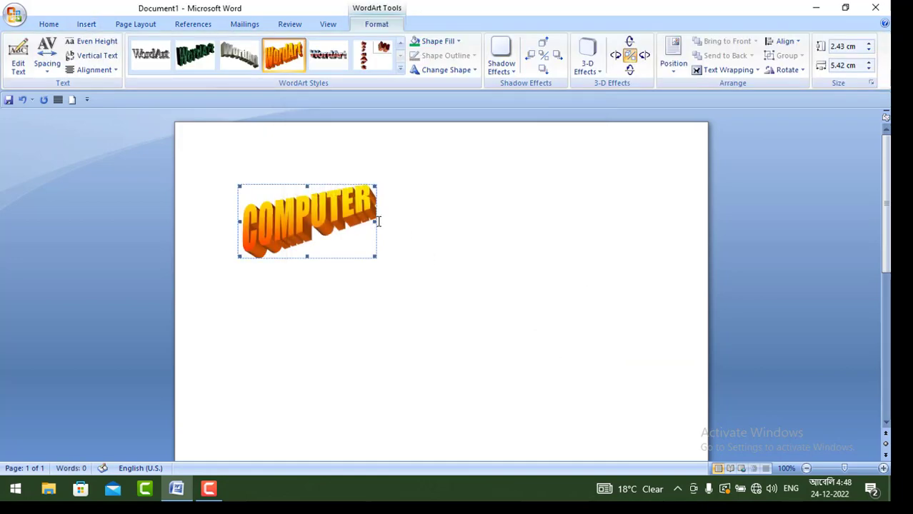
Step: Stretch the COMPUTER WordArt to about 16.01 cm wide, and delete it from the page
drag(376, 221, 637, 260)
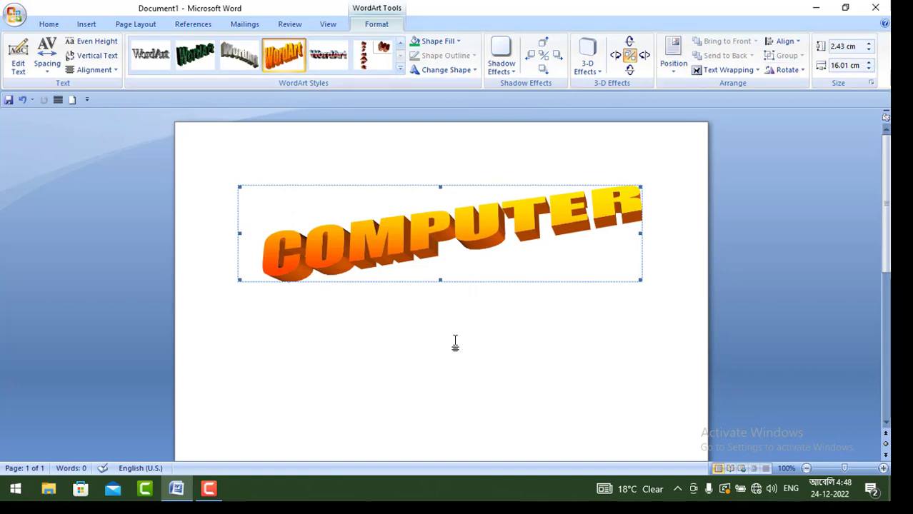
key(Delete)
click(86, 24)
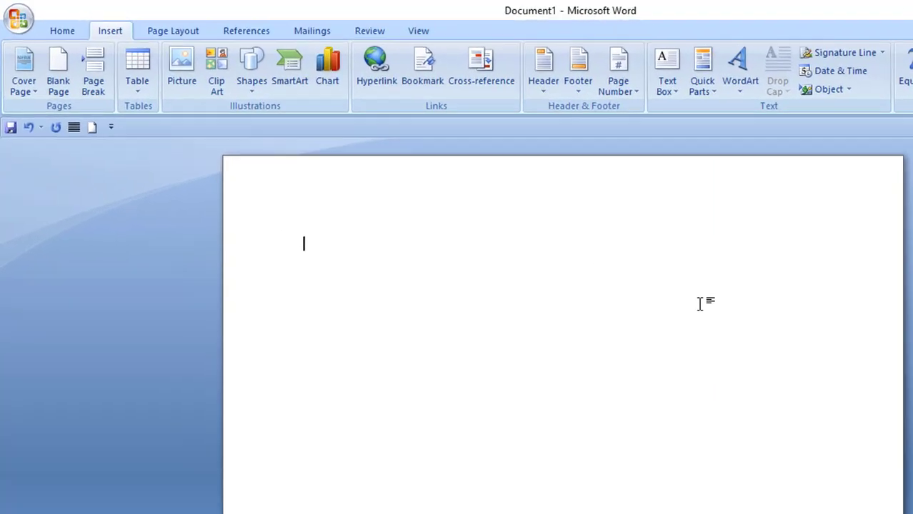
Step: Generate sample paragraphs in the blank document with =RAND()
text(=RA)
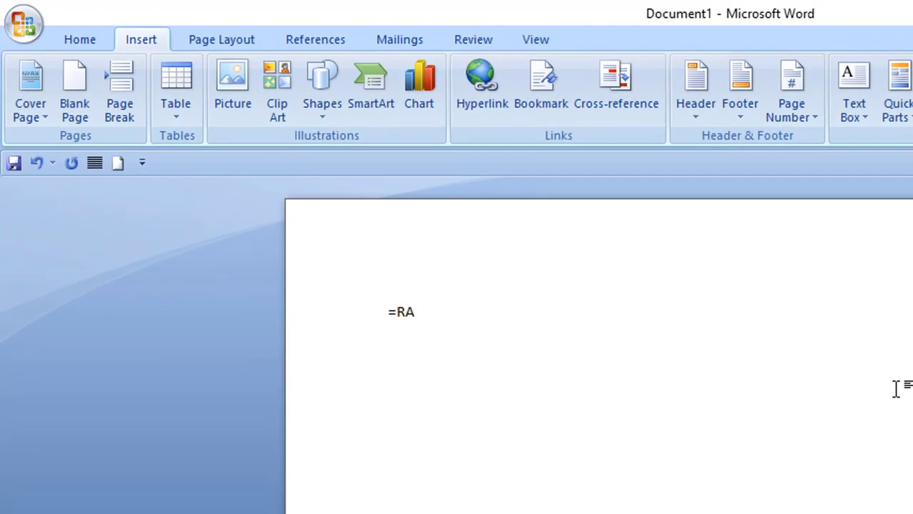
text(ND())
key(Return)
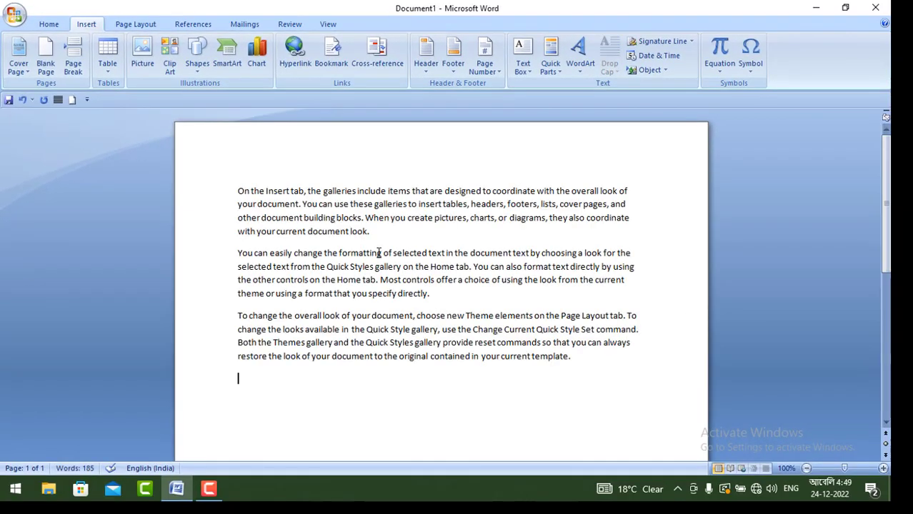
Step: Select all three sample paragraphs and apply the Dropped style of drop cap
triple_click(238, 191)
drag(411, 257, 621, 352)
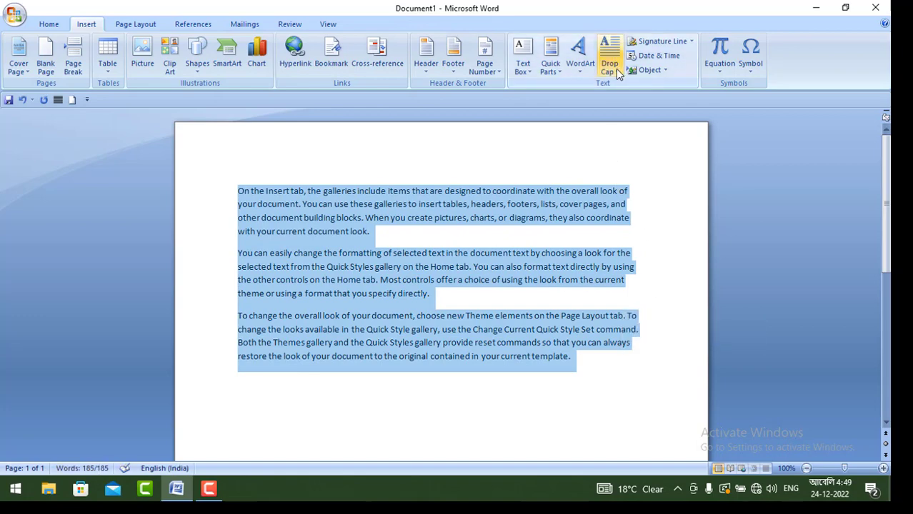
click(616, 69)
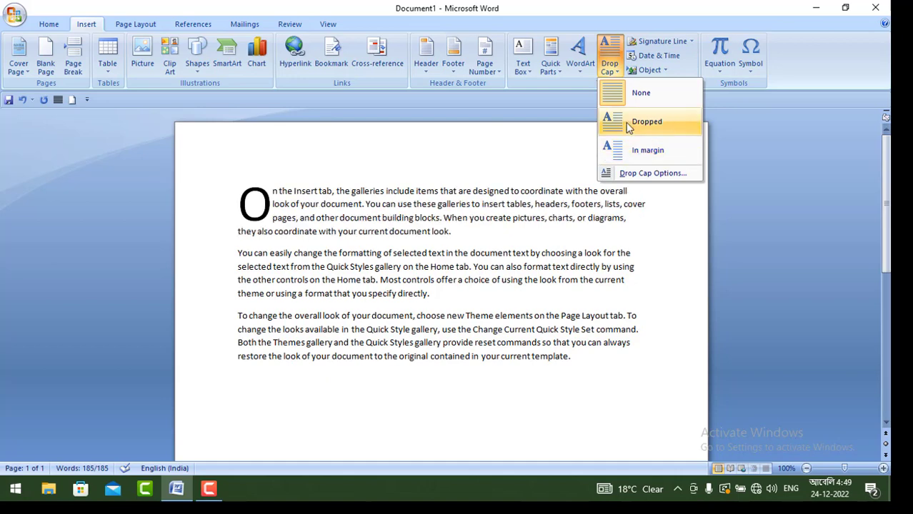
click(629, 125)
click(326, 231)
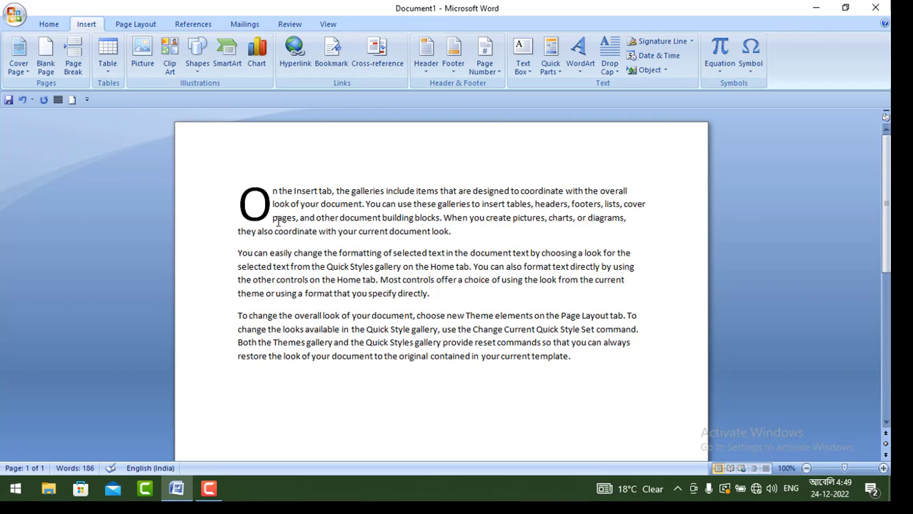
Step: Set the drop cap to span 5 lines with a distance of 0.7 cm from the text
drag(274, 191, 578, 365)
click(609, 64)
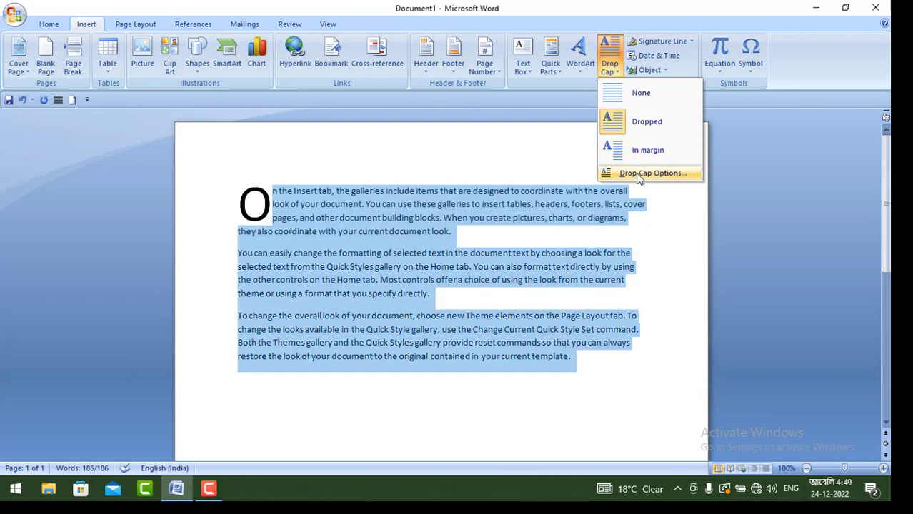
click(639, 174)
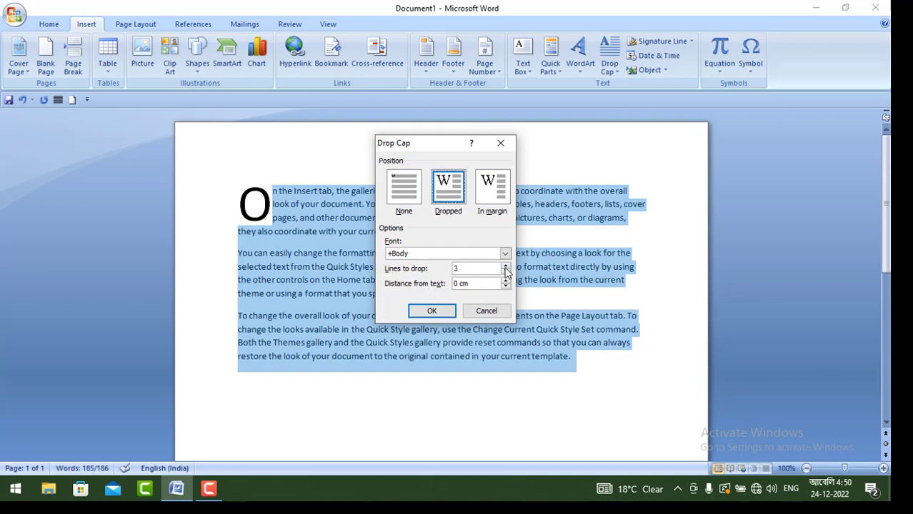
click(505, 265)
click(505, 265)
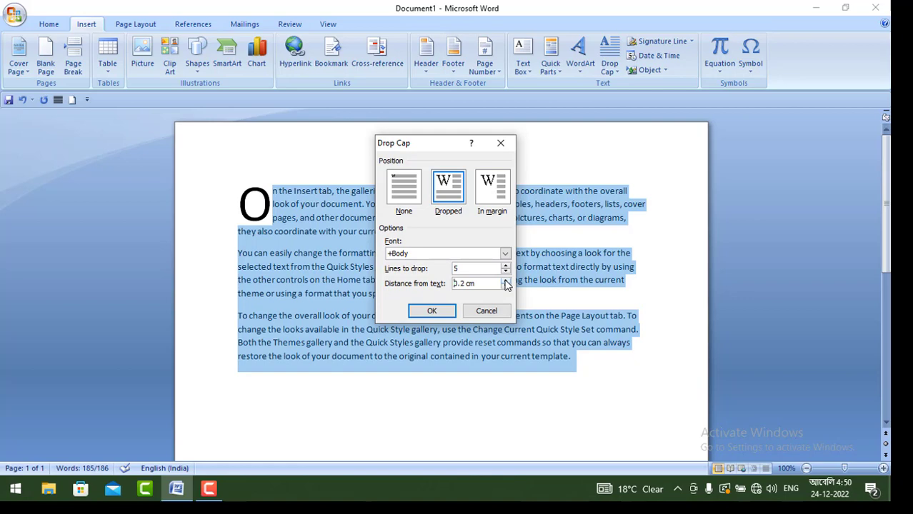
click(505, 280)
click(432, 312)
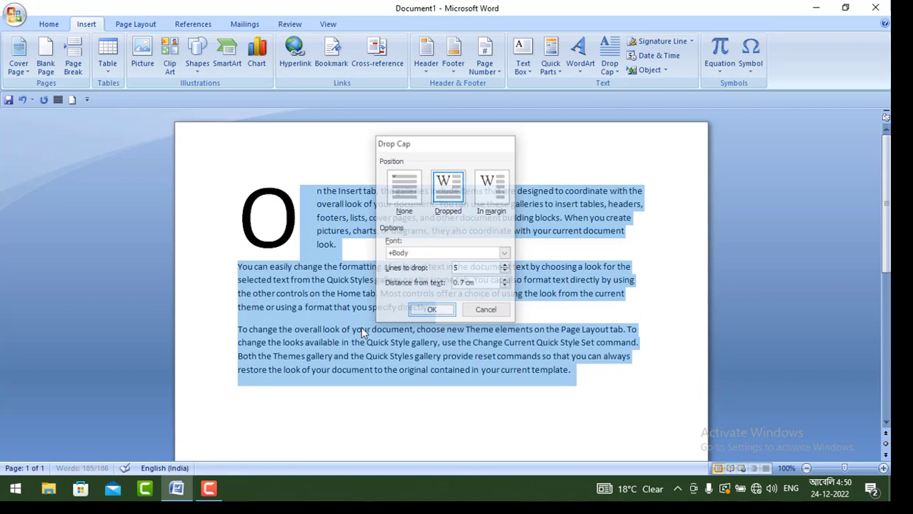
click(309, 329)
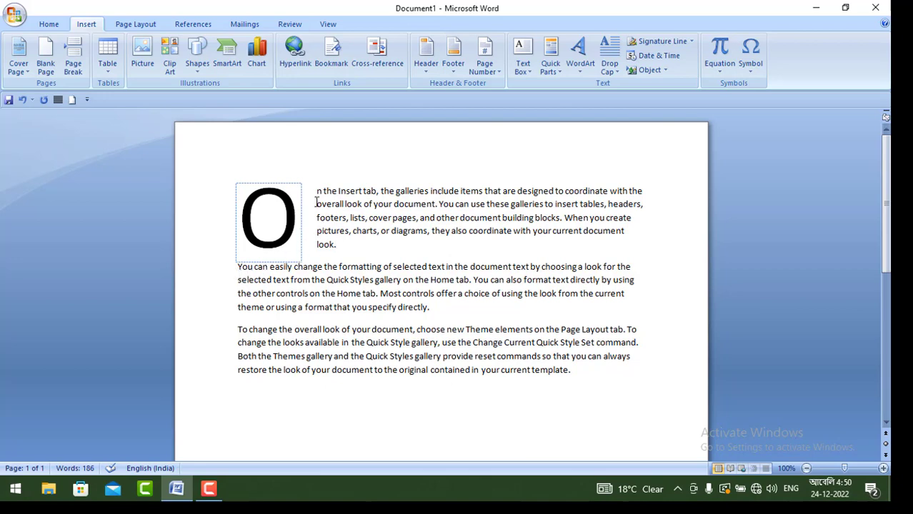
Step: Select the text of all three sample paragraphs and remove the drop cap
drag(317, 190, 633, 372)
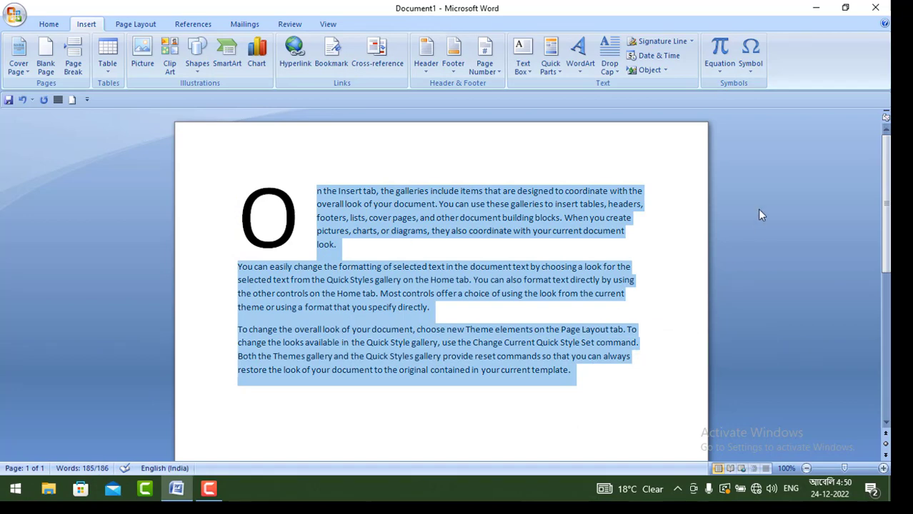
click(613, 67)
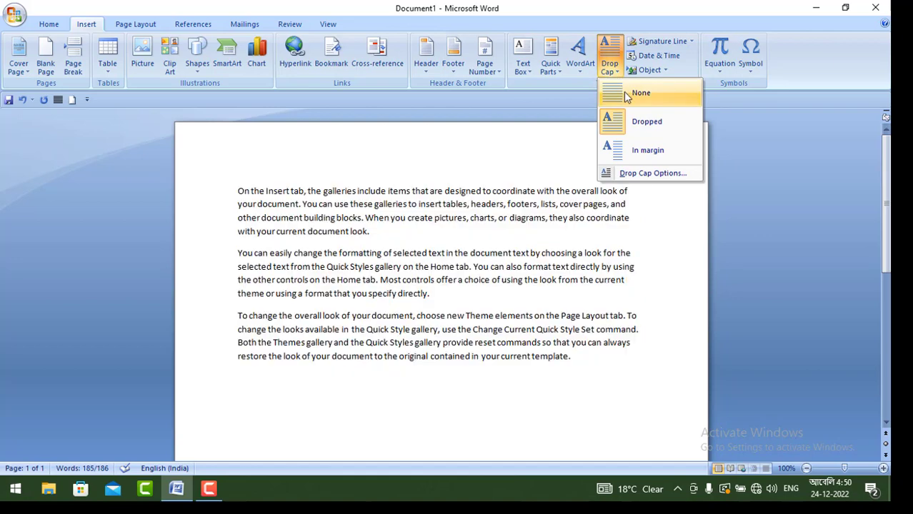
click(626, 95)
click(378, 232)
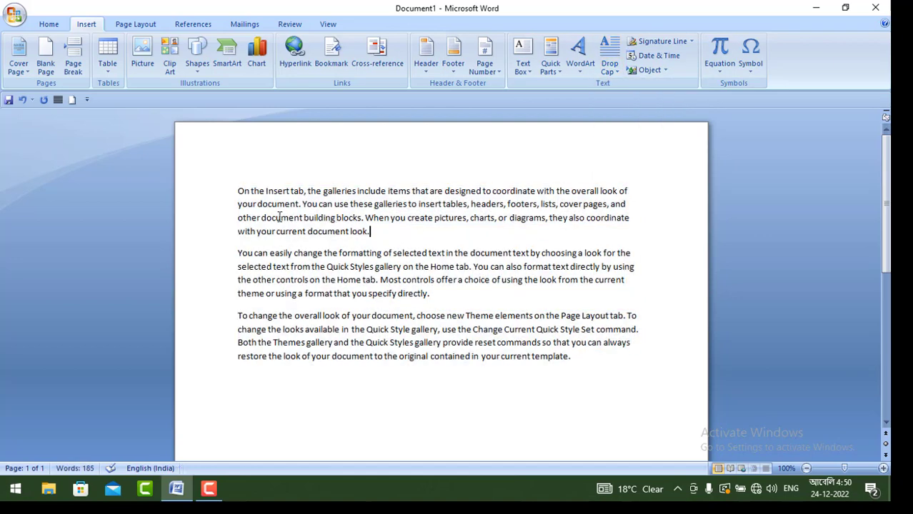
Step: Select all three sample paragraphs and apply the In margin style of drop cap
drag(238, 189, 600, 365)
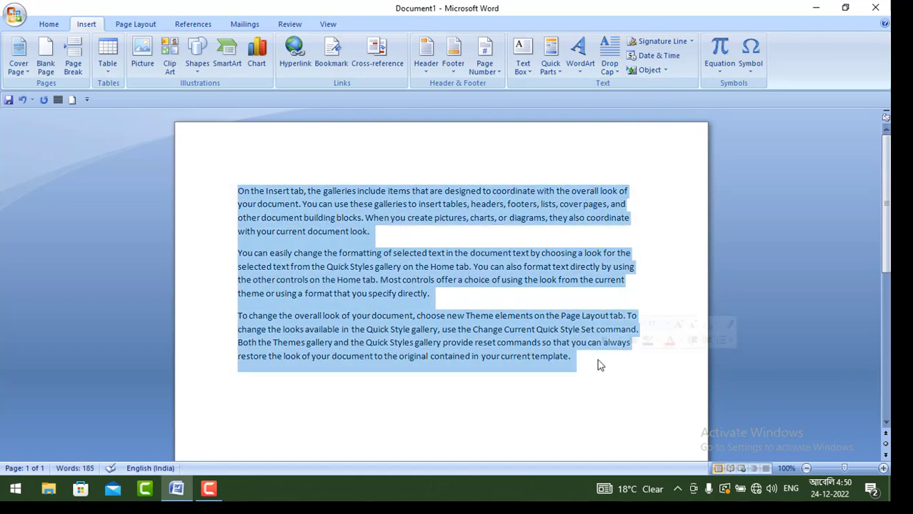
click(619, 73)
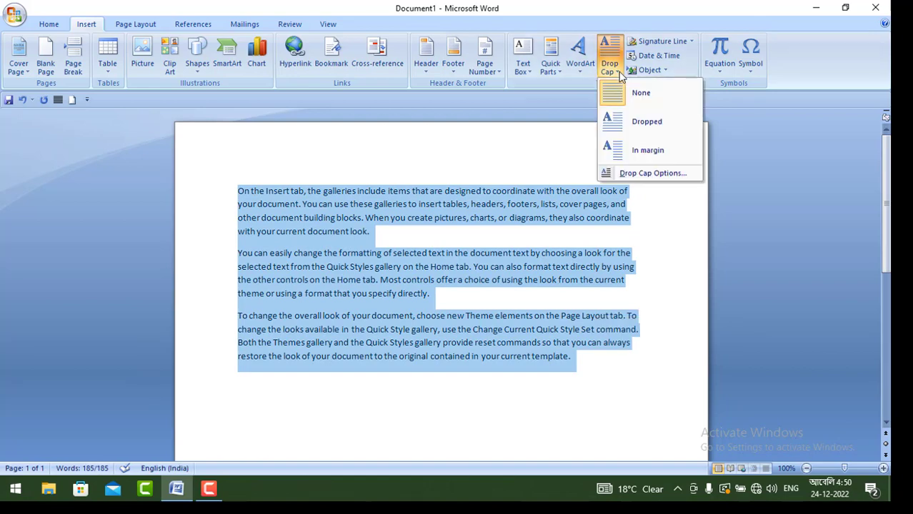
click(636, 152)
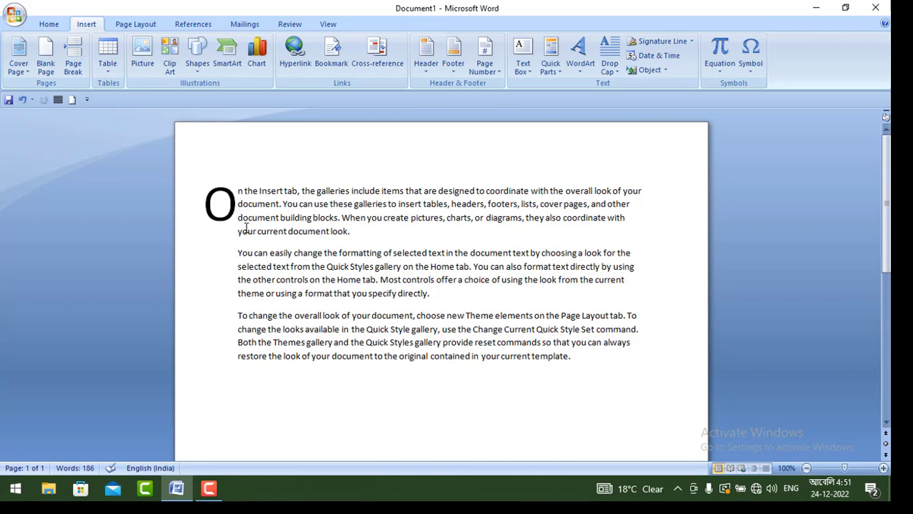
Step: Set the in-margin drop cap to span 4 lines with a distance of 0.3 cm from the text
drag(237, 192, 621, 363)
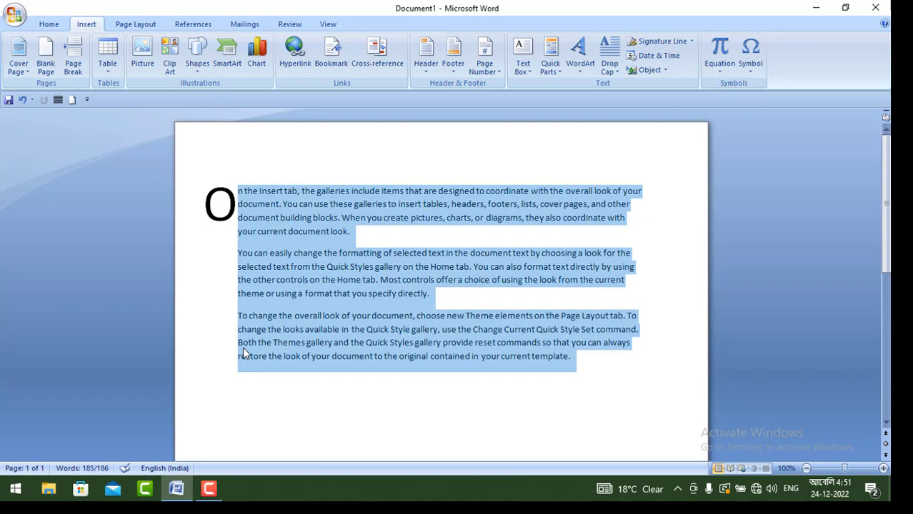
click(609, 71)
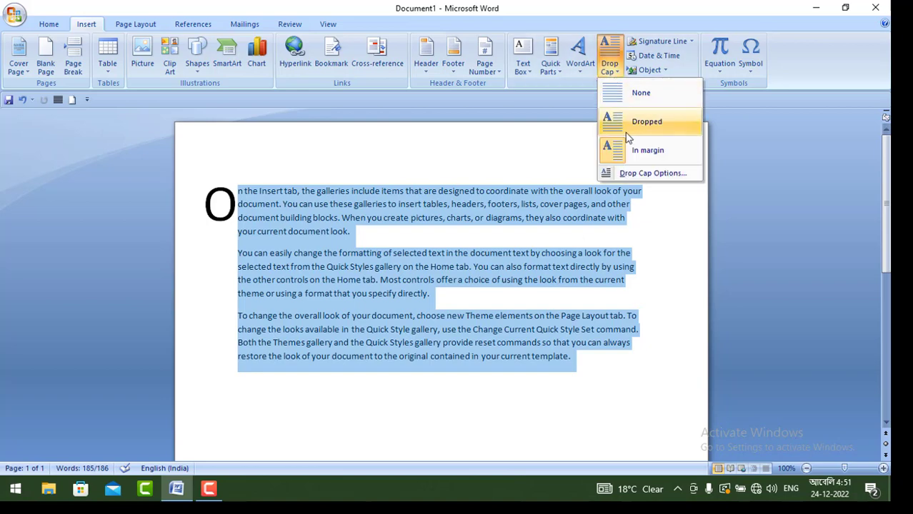
click(642, 174)
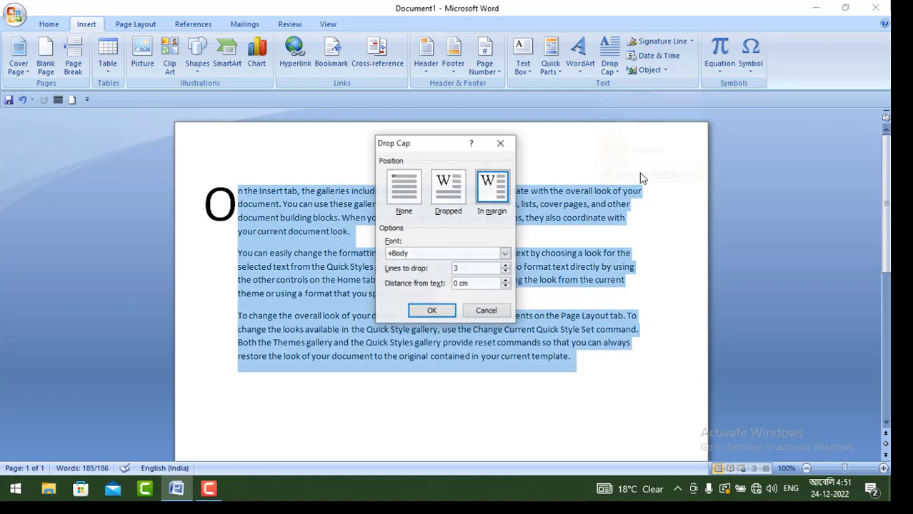
click(505, 265)
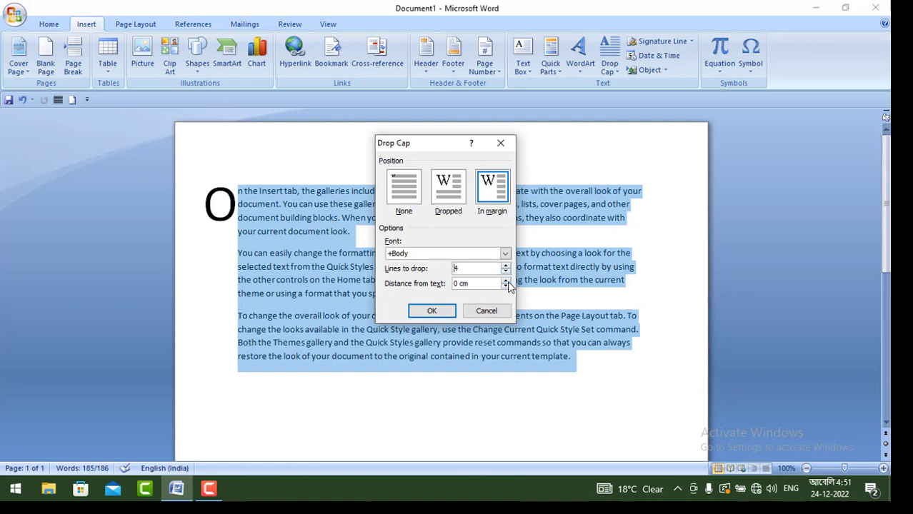
click(433, 311)
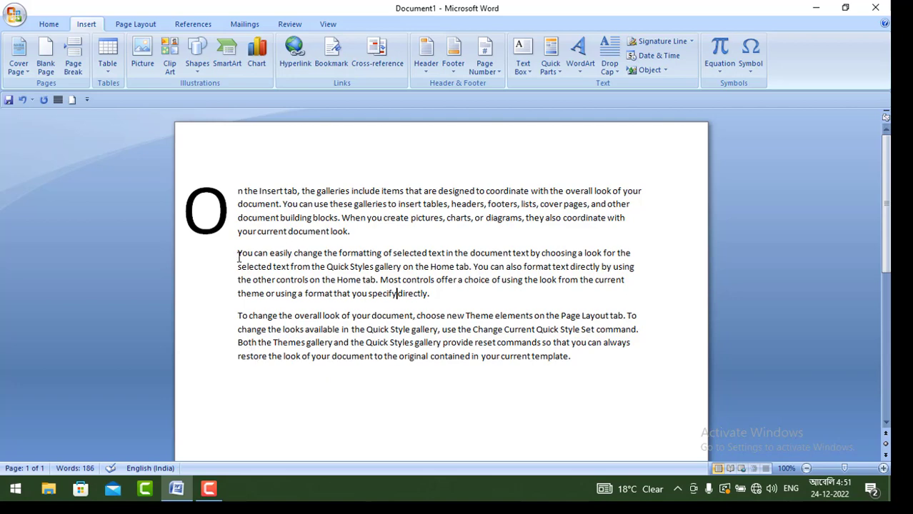
Step: Reselect the sample paragraphs and set the drop cap to None
click(609, 56)
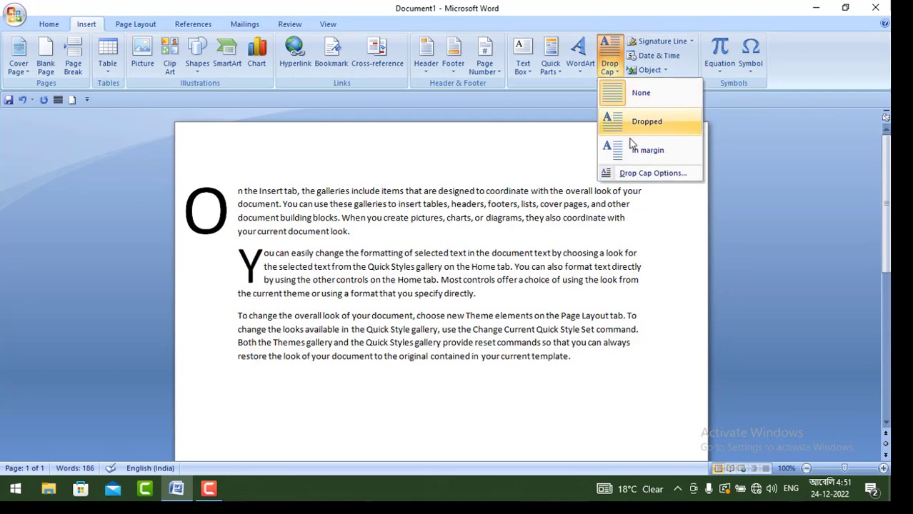
click(242, 189)
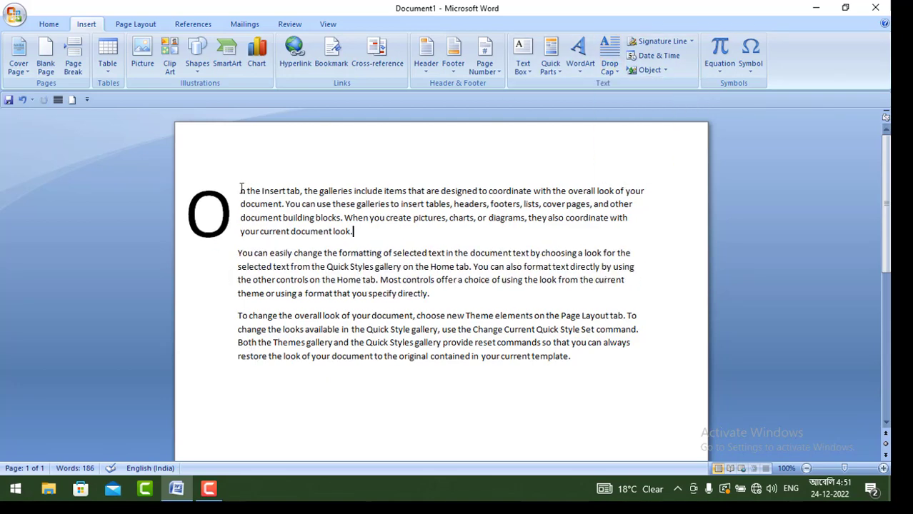
drag(242, 189, 629, 366)
click(608, 55)
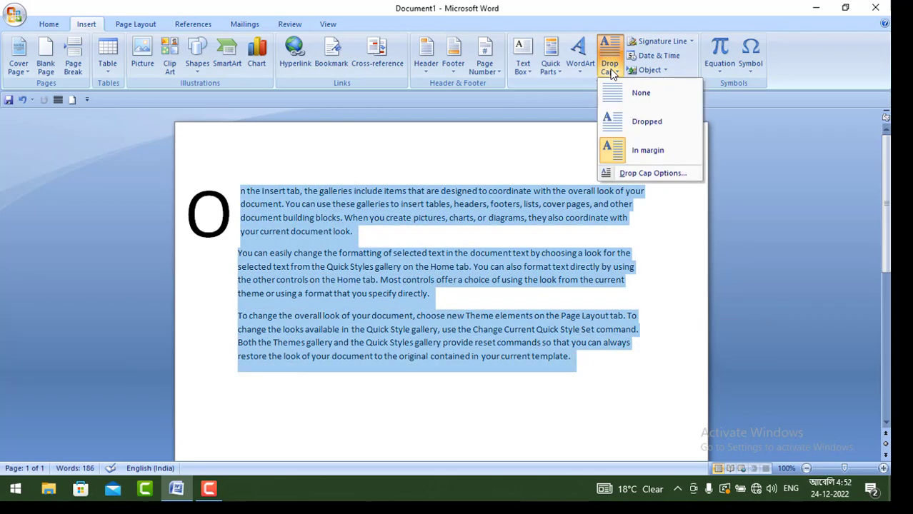
click(625, 100)
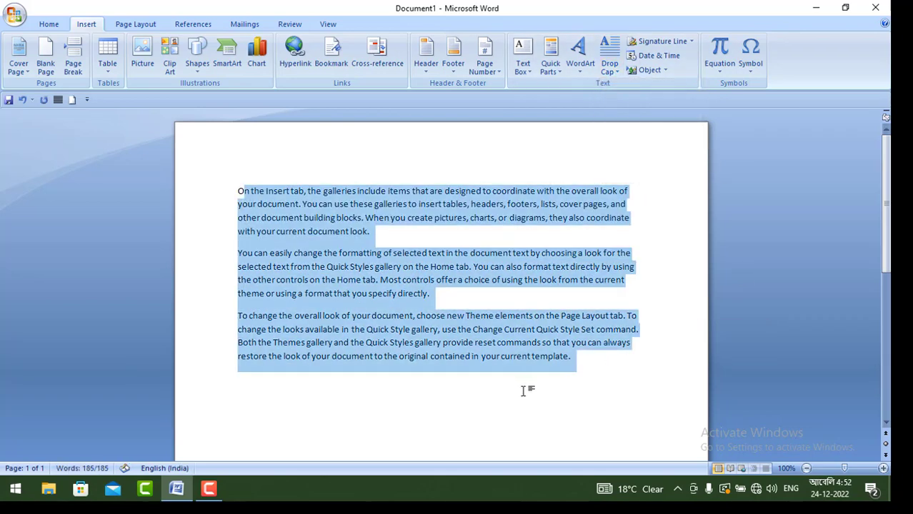
click(587, 366)
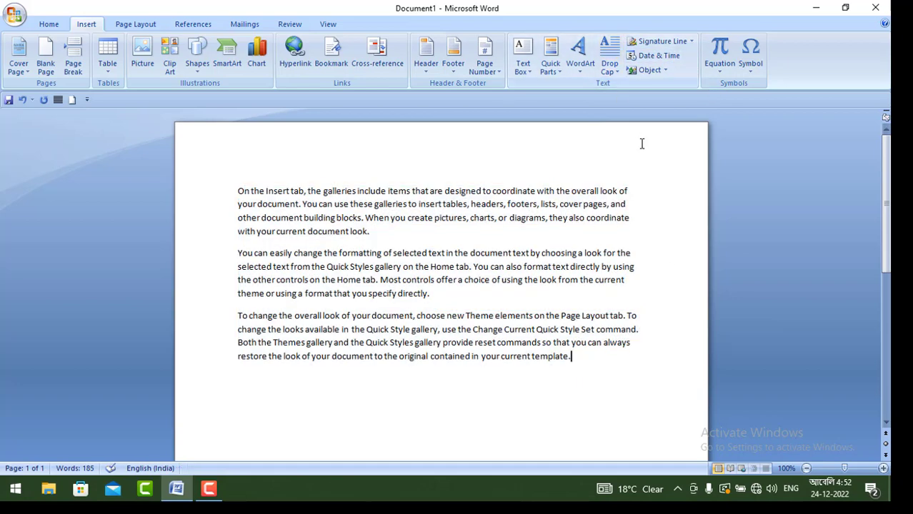
Step: Start a Microsoft Office signature line after the last paragraph, with ABC LIMITED as the suggested signer
click(692, 43)
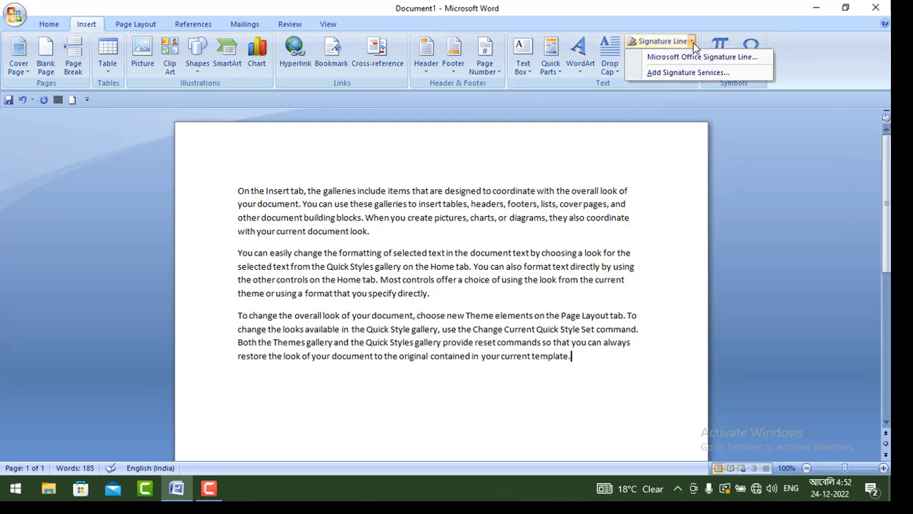
click(743, 58)
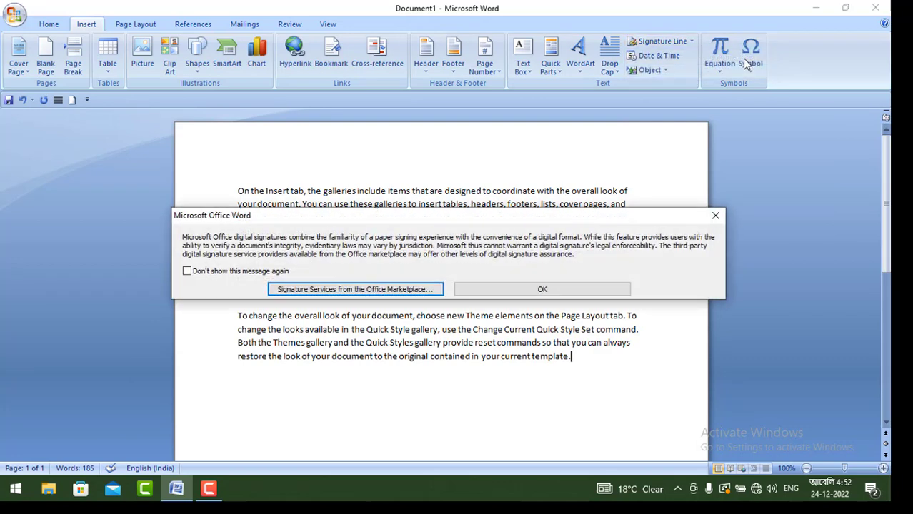
click(527, 291)
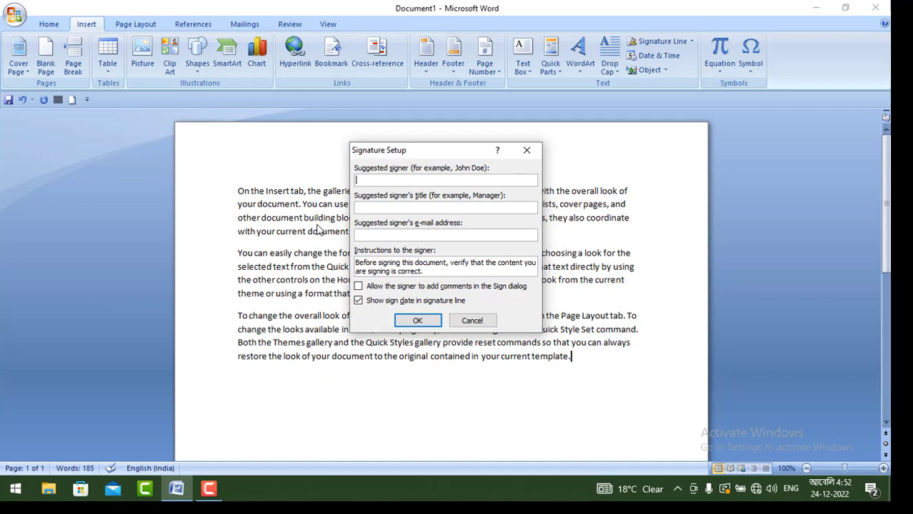
text(ABC LIMITED)
Step: Set the suggested signer's title to XYZ COMPANY
click(384, 208)
text(Z)
text(Y)
key(BackSpace)
key(BackSpace)
text(XYZ COMPANY)
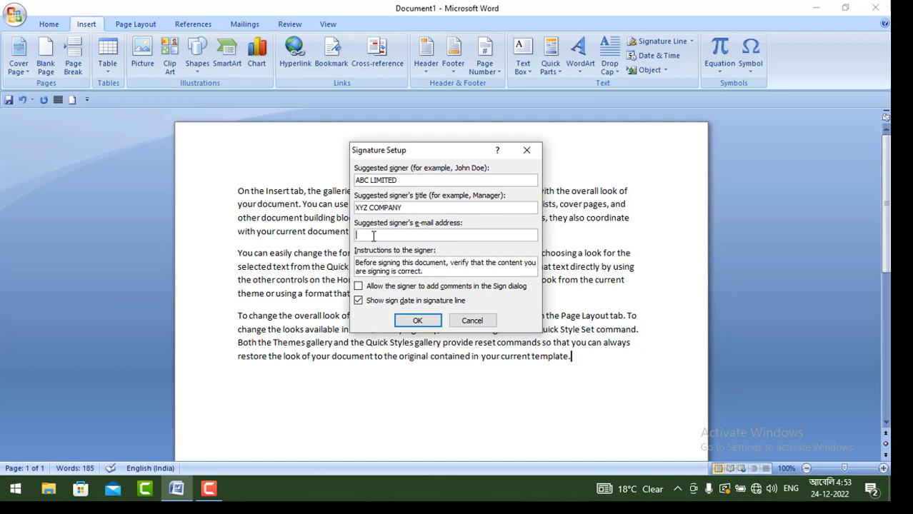
Step: Enter the suggested signer's e-mail address and insert the signature line below the sample text
click(373, 235)
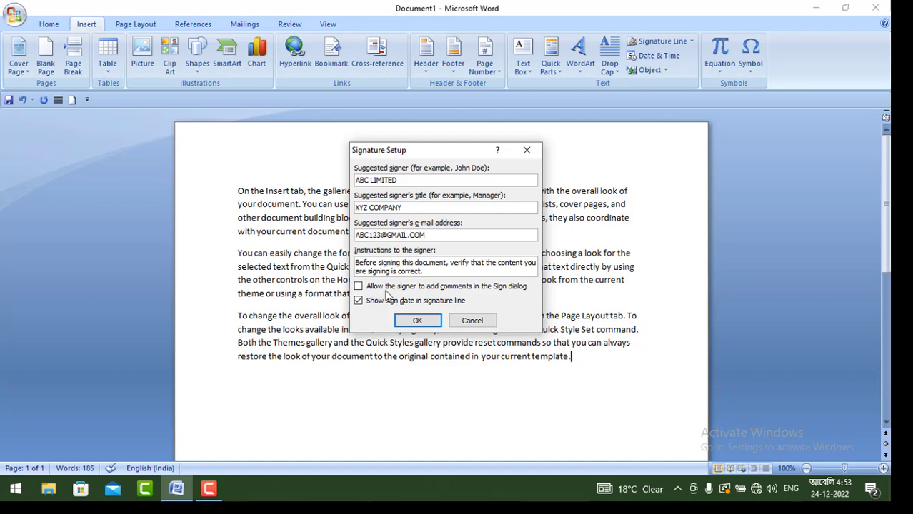
click(417, 320)
scroll(421, 333, down, 4)
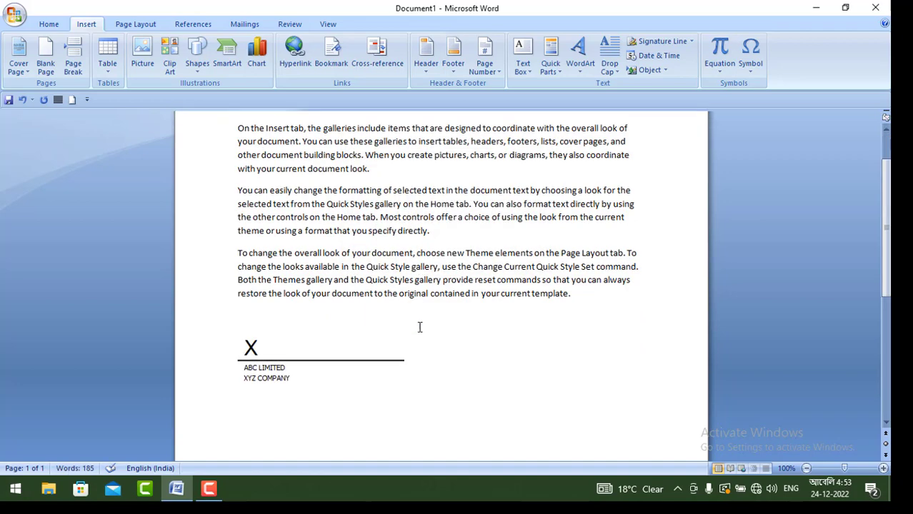
scroll(377, 330, down, 2)
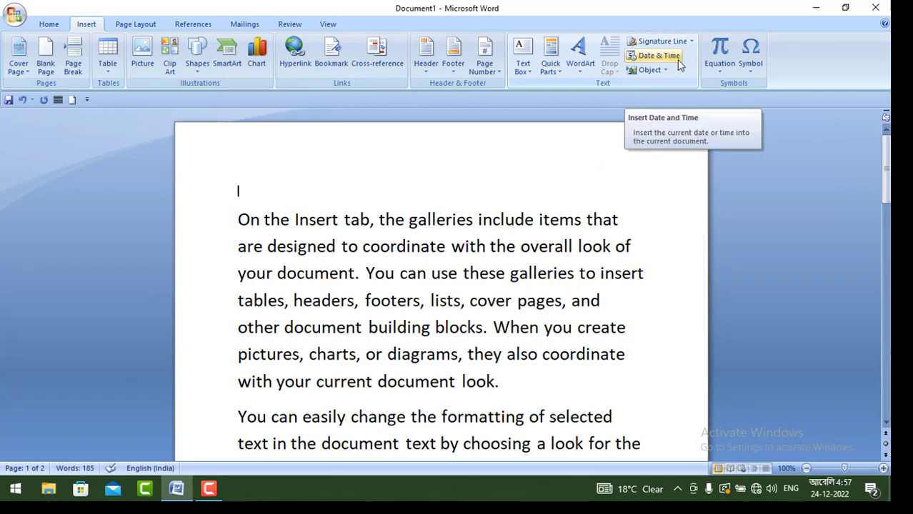
scroll(373, 314, down, 2)
scroll(374, 314, down, 2)
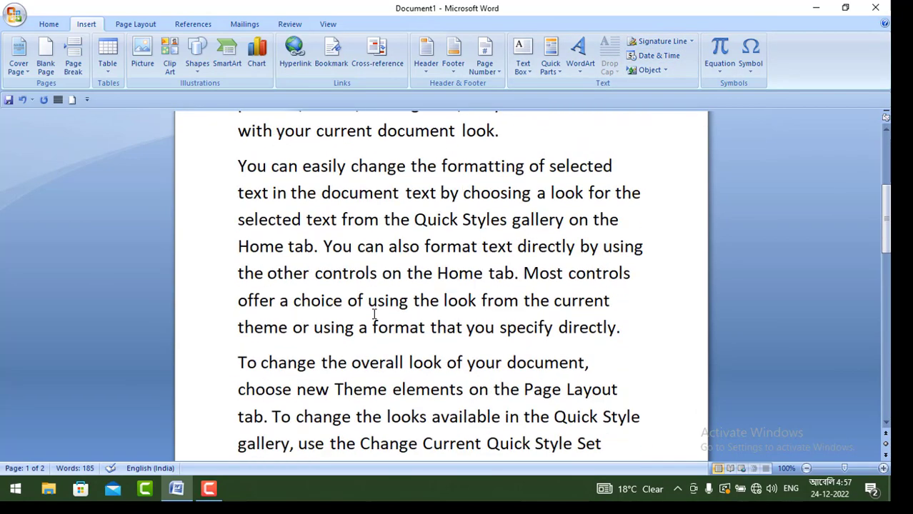
scroll(373, 314, up, 5)
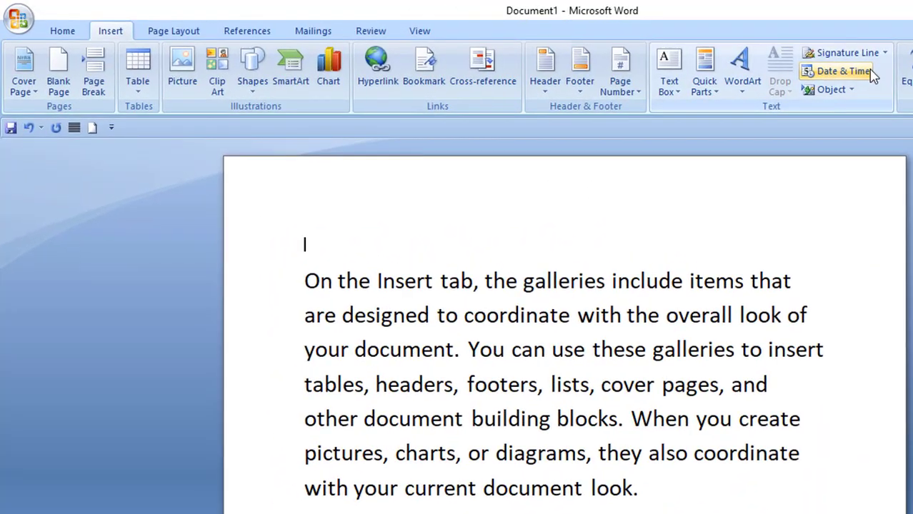
click(867, 74)
drag(639, 158, 910, 119)
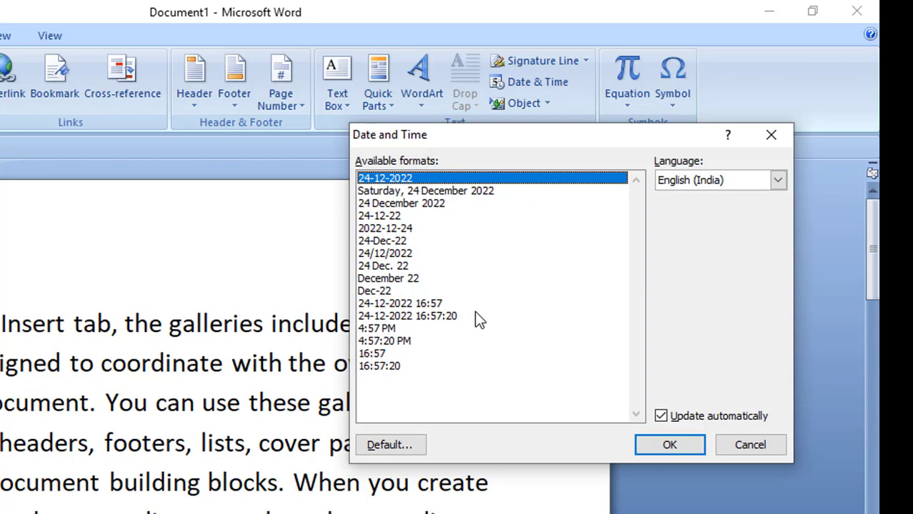
click(400, 306)
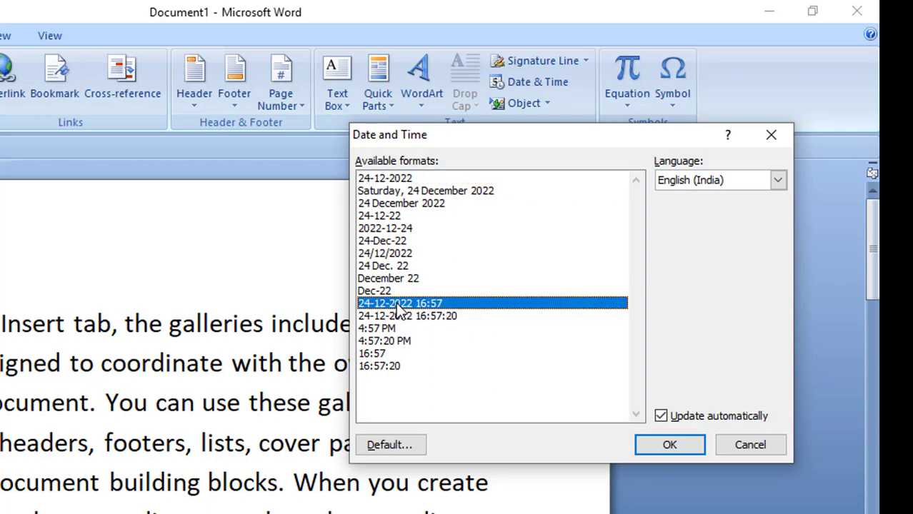
click(661, 415)
click(679, 444)
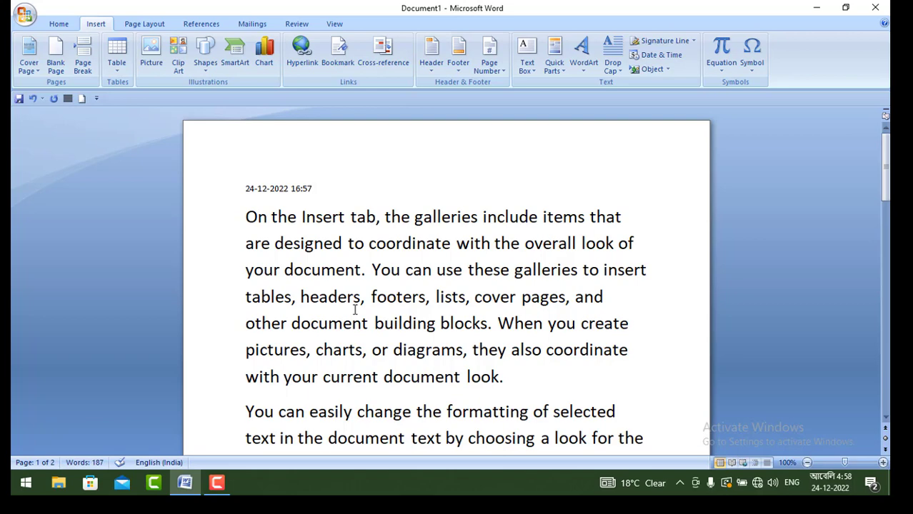
click(669, 60)
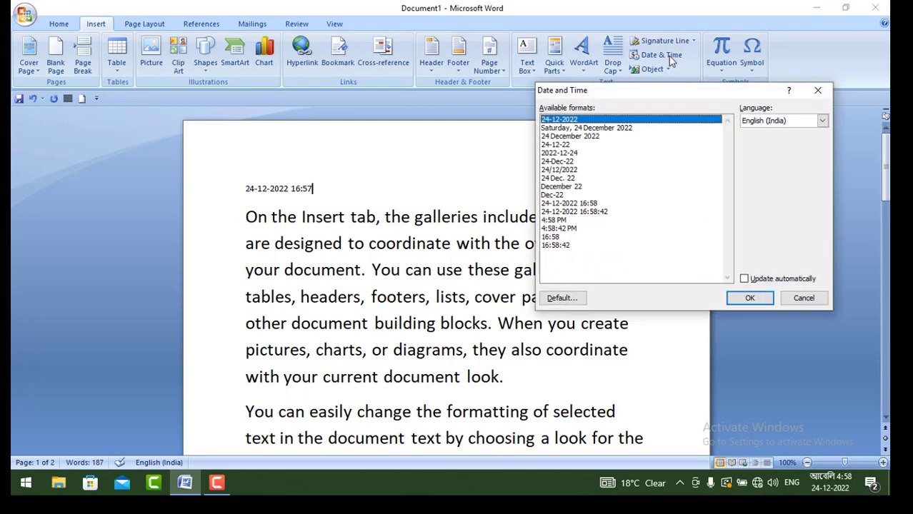
click(566, 204)
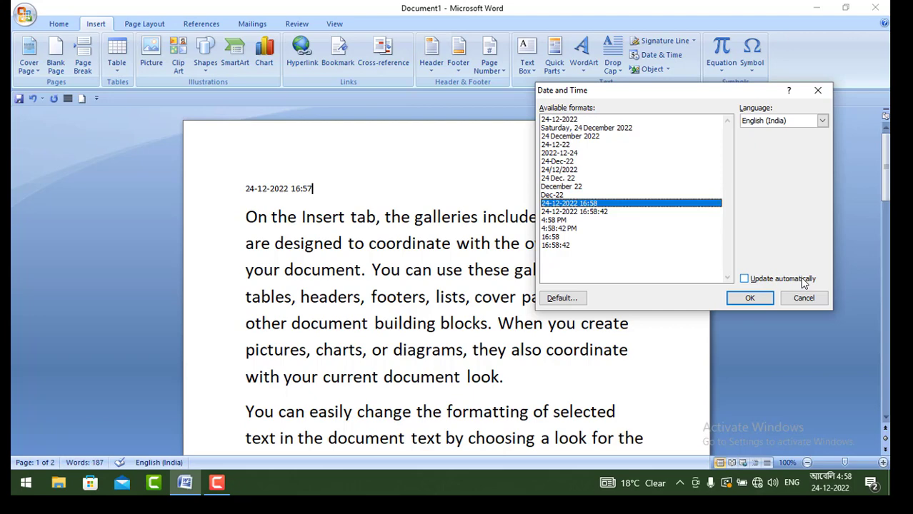
click(744, 279)
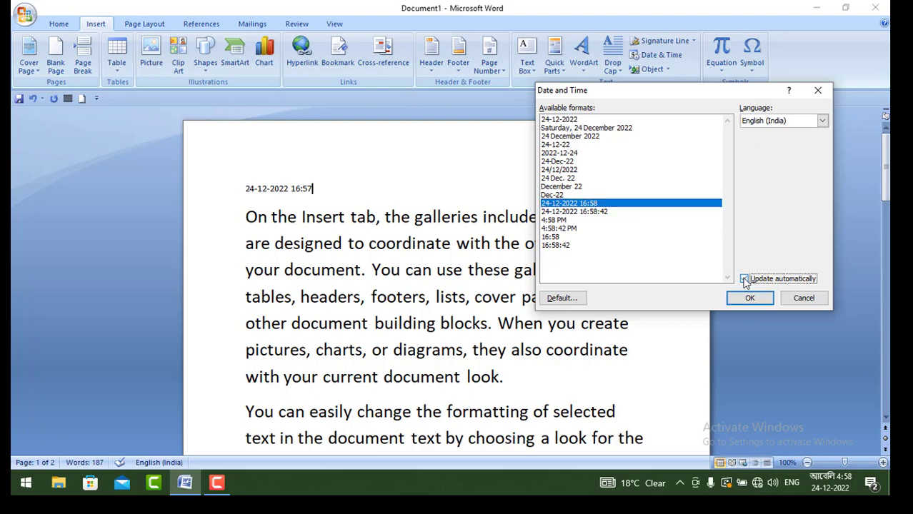
click(748, 297)
click(312, 189)
key(Return)
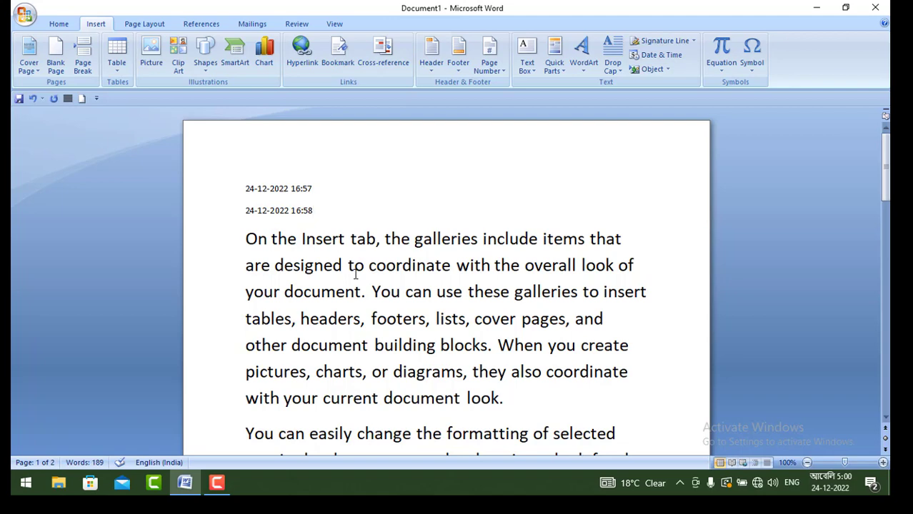
click(676, 58)
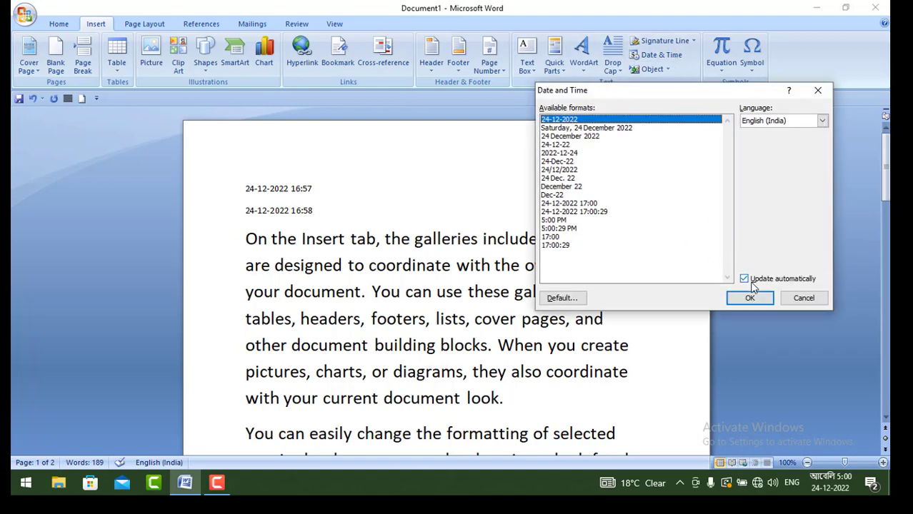
click(817, 90)
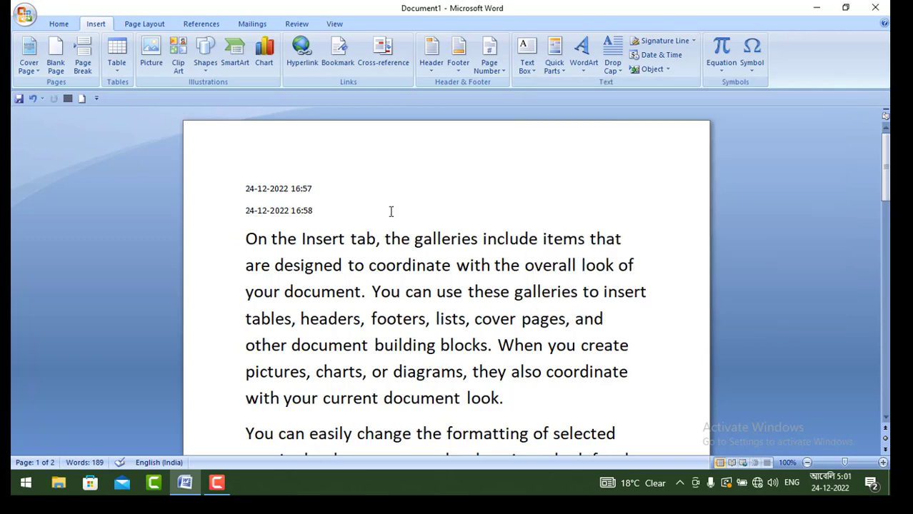